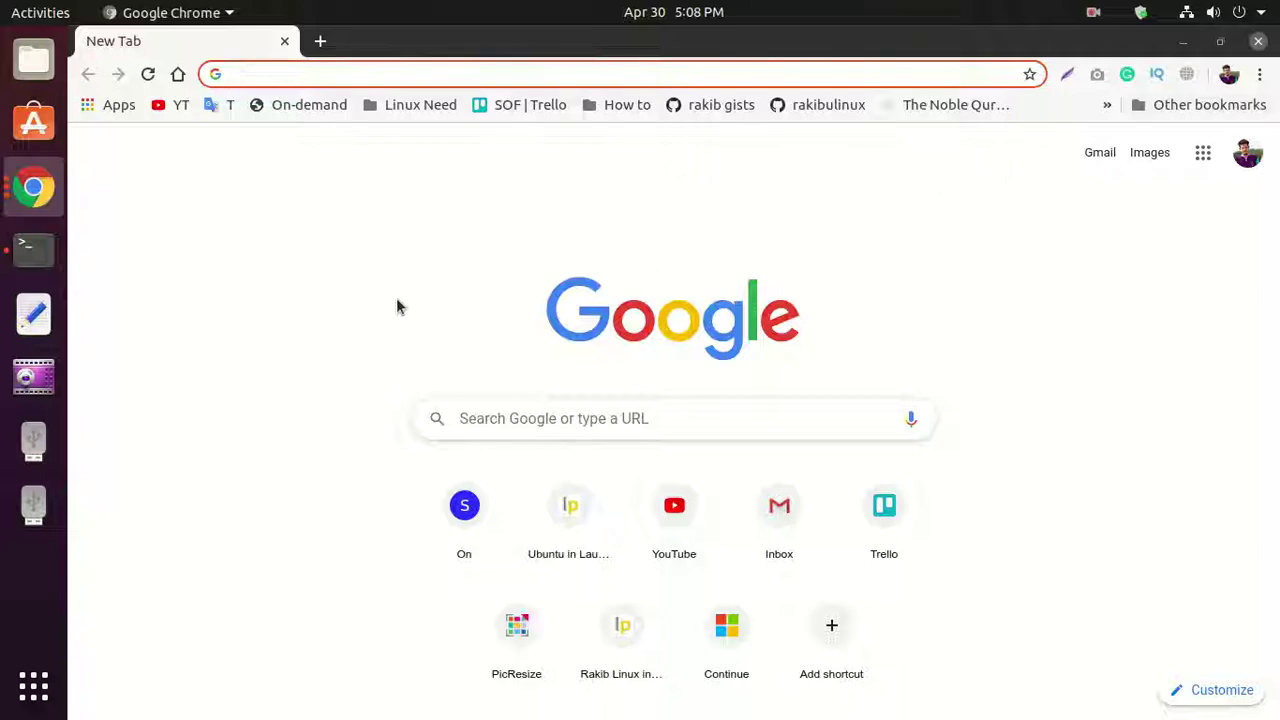
- Load the 'How To Install vTiger CRM on Ubuntu' gist from the pasted address
{"action": "left_click", "coordinate": [360, 74]}
{"action": "type", "text": "https://gist.github.com/rakibulinux/3a6107a0266cf8d7e04eacb49ed125e8"}
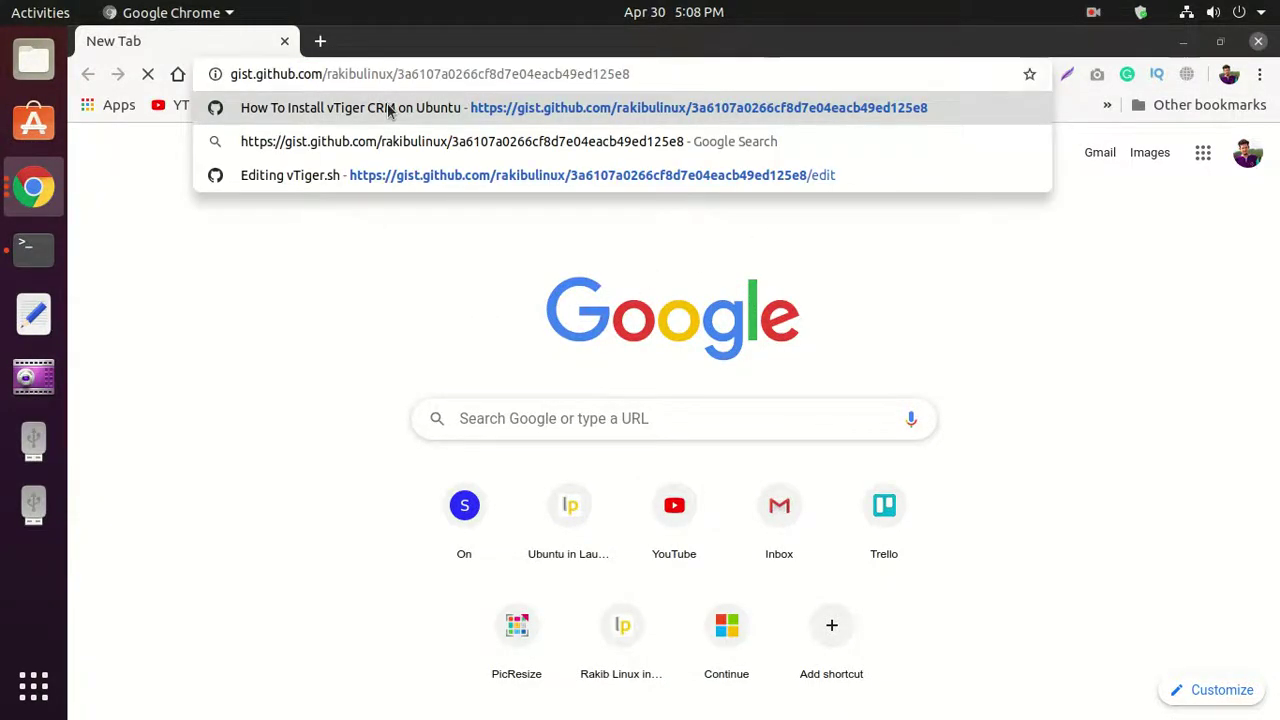
{"action": "left_click", "coordinate": [387, 107]}
{"action": "scroll", "coordinate": [451, 354], "scroll_direction": "down", "scroll_amount": 1}
{"action": "scroll", "coordinate": [454, 360], "scroll_direction": "down", "scroll_amount": 5}
{"action": "scroll", "coordinate": [475, 390], "scroll_direction": "down", "scroll_amount": 4}
{"action": "scroll", "coordinate": [495, 418], "scroll_direction": "down", "scroll_amount": 4}
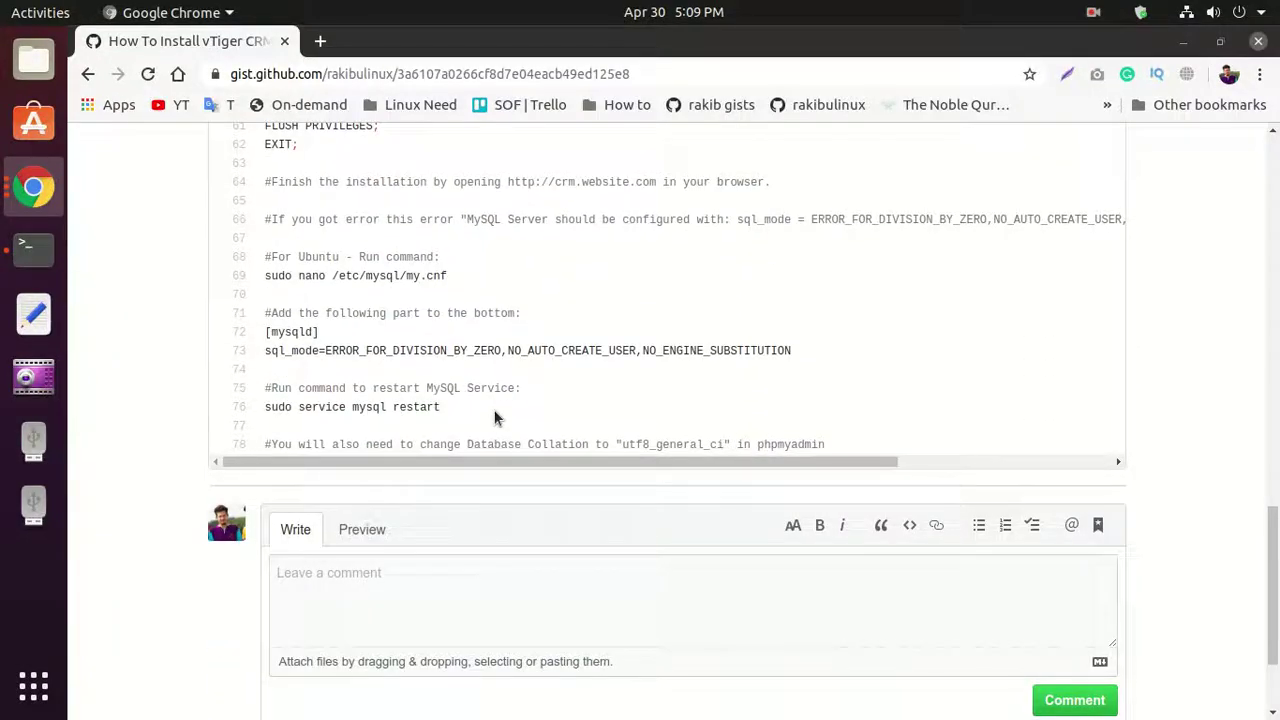
{"action": "scroll", "coordinate": [496, 415], "scroll_direction": "up", "scroll_amount": 2}
{"action": "scroll", "coordinate": [499, 411], "scroll_direction": "up", "scroll_amount": 3}
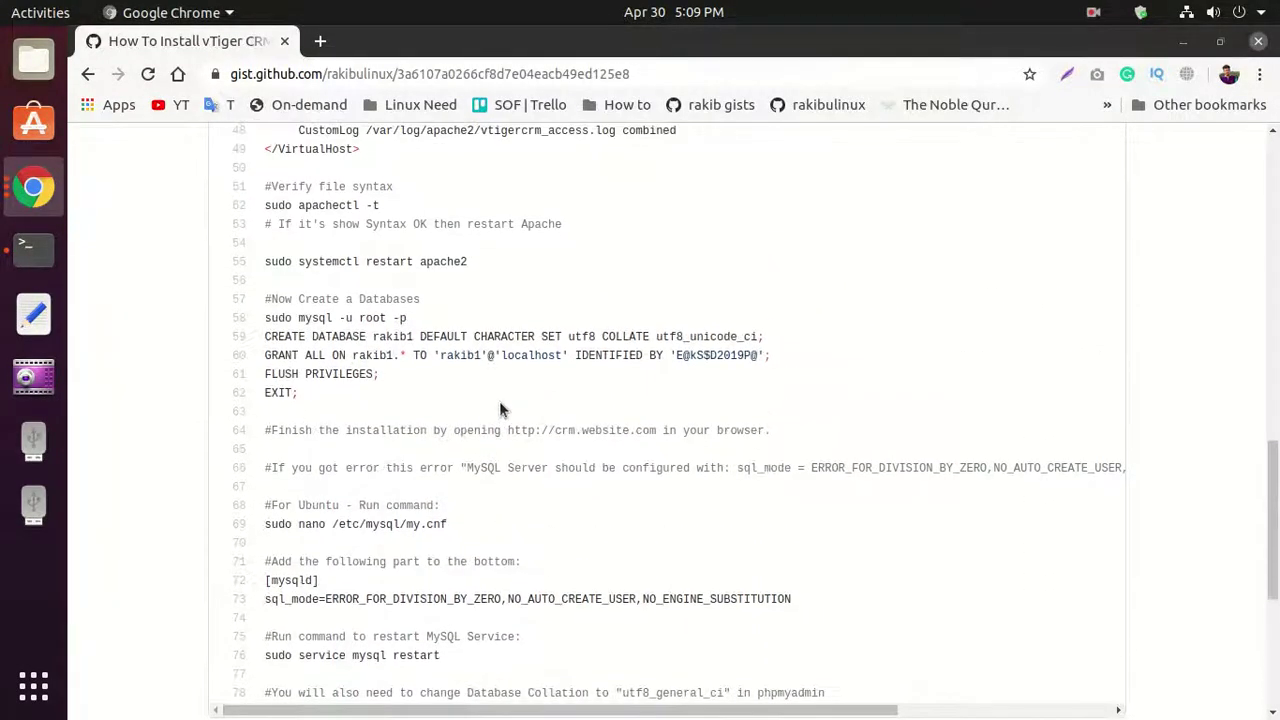
{"action": "left_click_drag", "start_coordinate": [533, 430], "coordinate": [581, 427]}
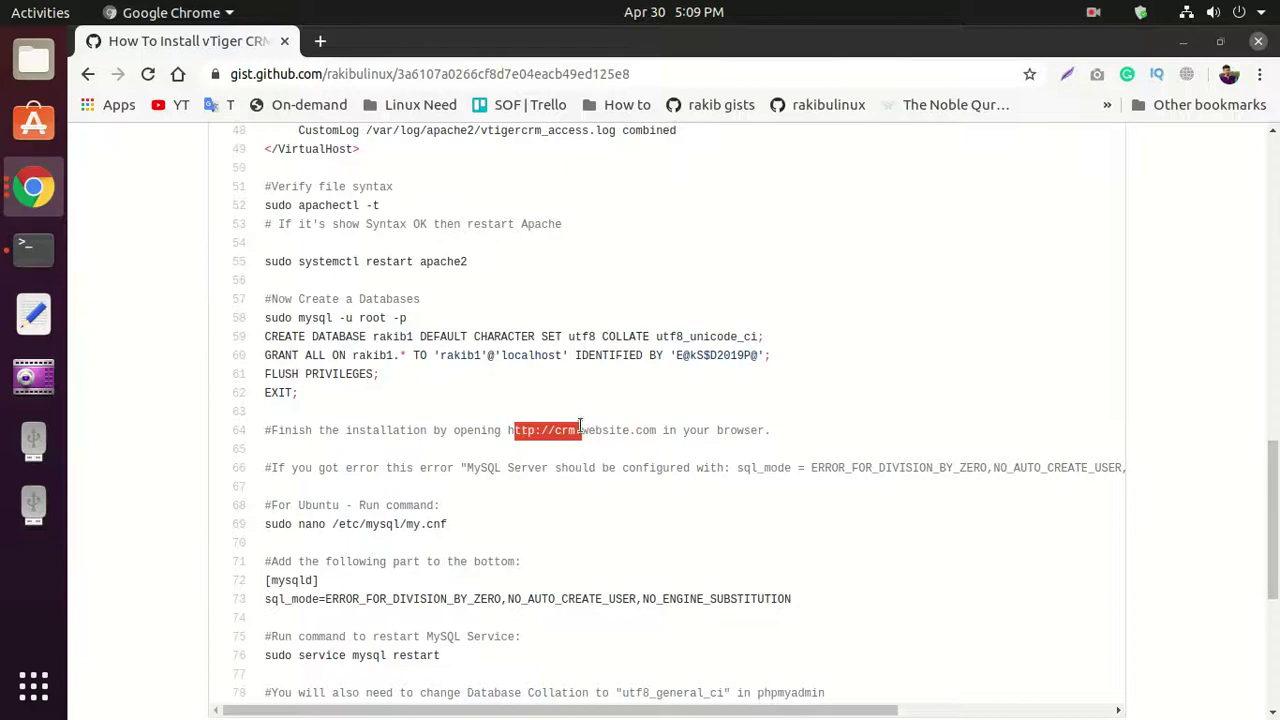
{"action": "right_click", "coordinate": [558, 430]}
{"action": "key", "text": "Escape"}
{"action": "left_click_drag", "start_coordinate": [508, 430], "coordinate": [633, 432]}
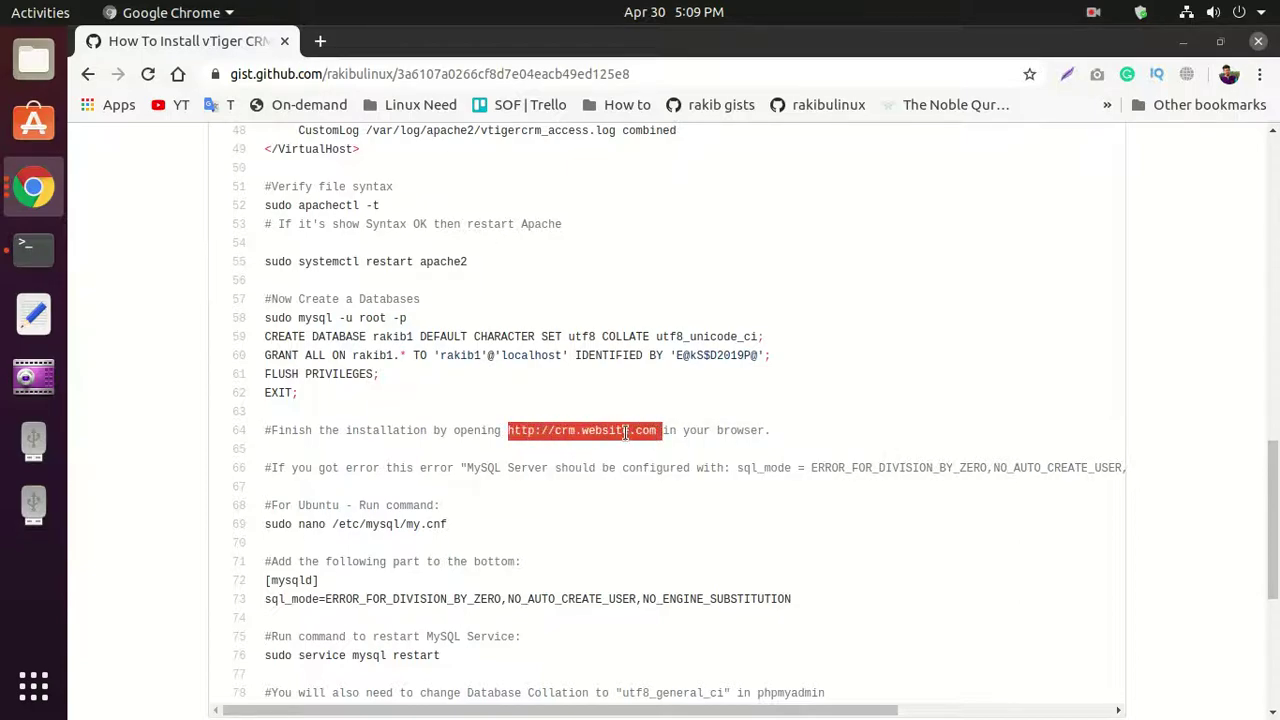
{"action": "left_click", "coordinate": [626, 432]}
{"action": "left_click", "coordinate": [320, 41]}
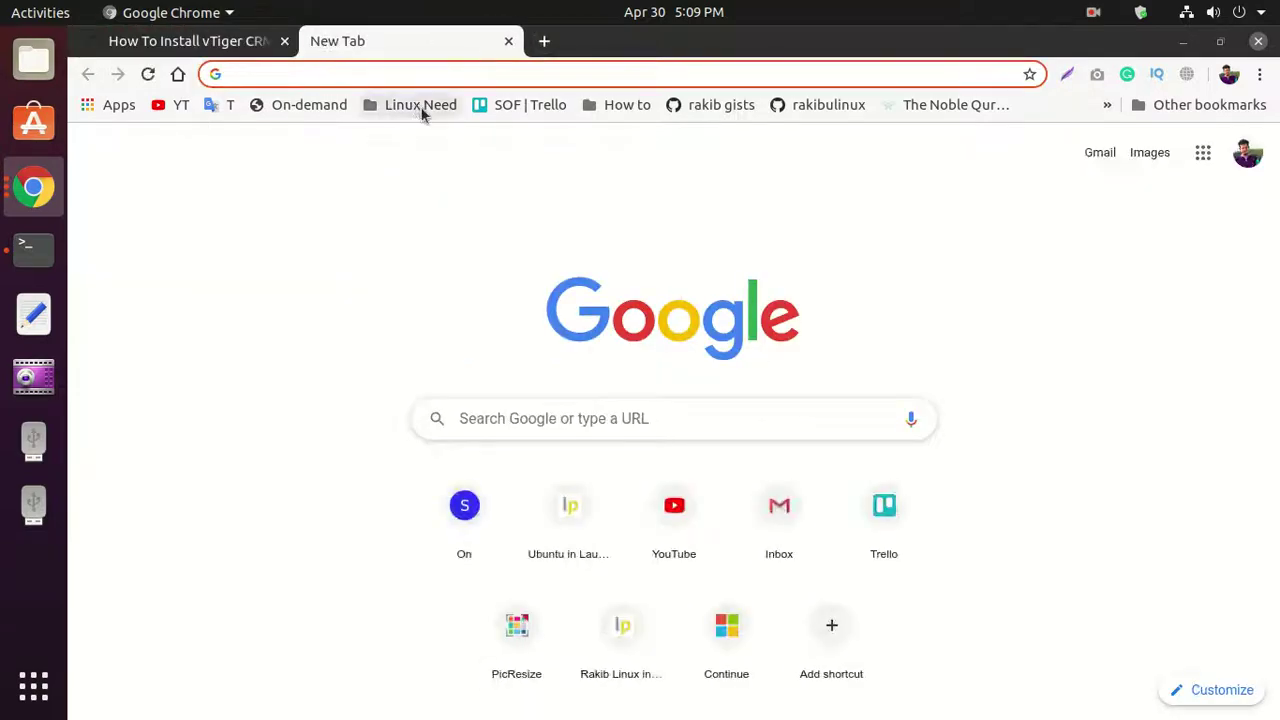
- Load crm.localhost and start the vtiger installation wizard
{"action": "type", "text": "crm"}
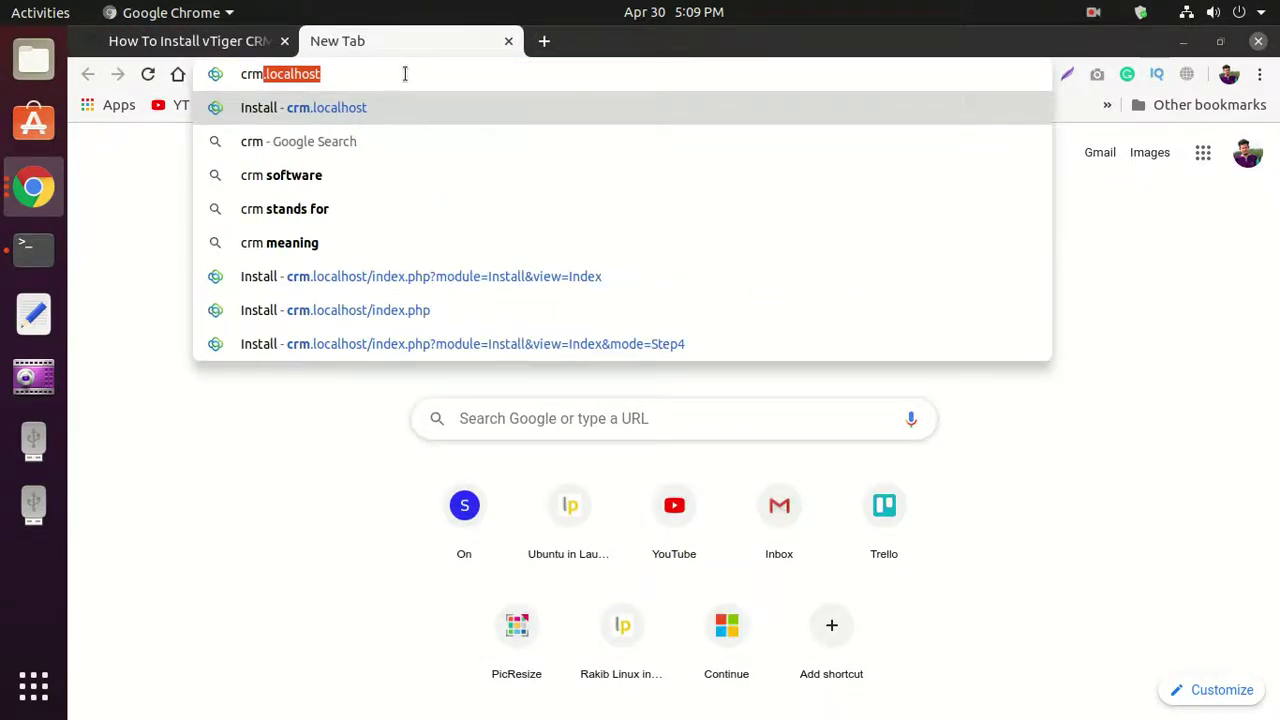
{"action": "left_click", "coordinate": [405, 74]}
{"action": "key", "text": "Return"}
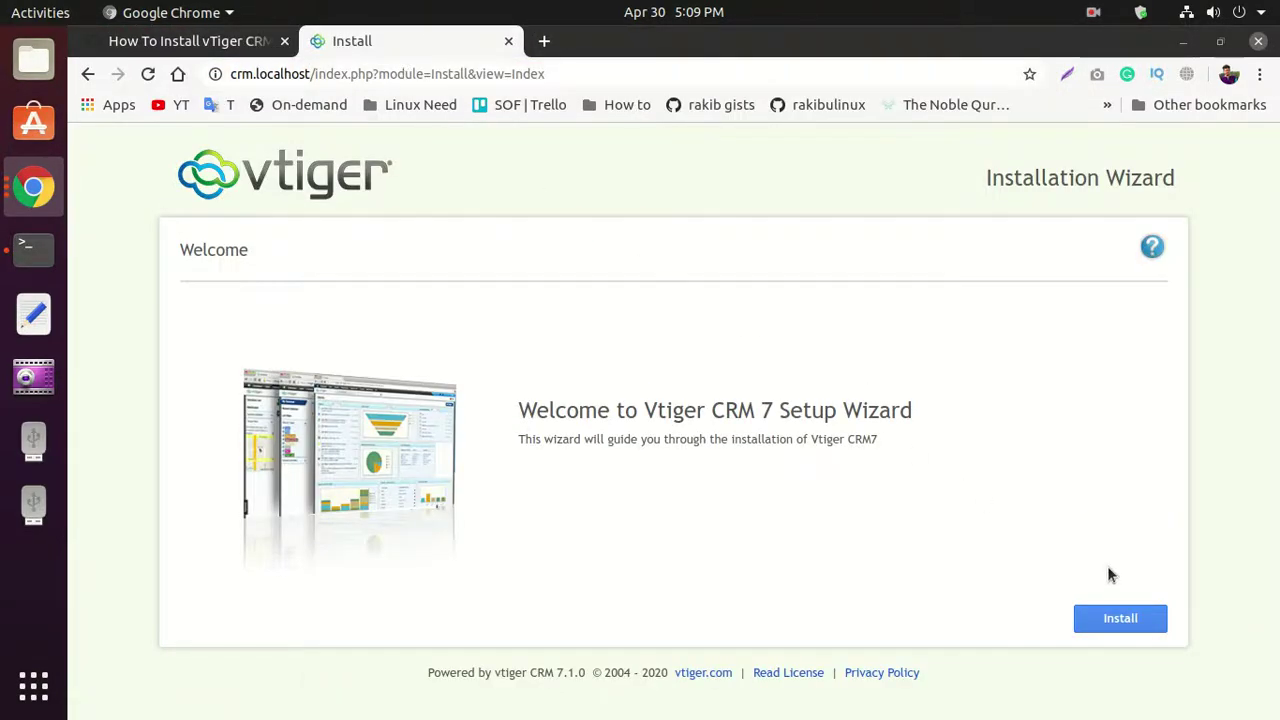
{"action": "left_click", "coordinate": [1125, 619]}
- Accept the licence agreement and continue past the PHP prerequisites check
{"action": "scroll", "coordinate": [969, 536], "scroll_direction": "down", "scroll_amount": 2}
{"action": "scroll", "coordinate": [969, 536], "scroll_direction": "down", "scroll_amount": 4}
{"action": "left_click", "coordinate": [1132, 638]}
{"action": "scroll", "coordinate": [1117, 634], "scroll_direction": "down", "scroll_amount": 3}
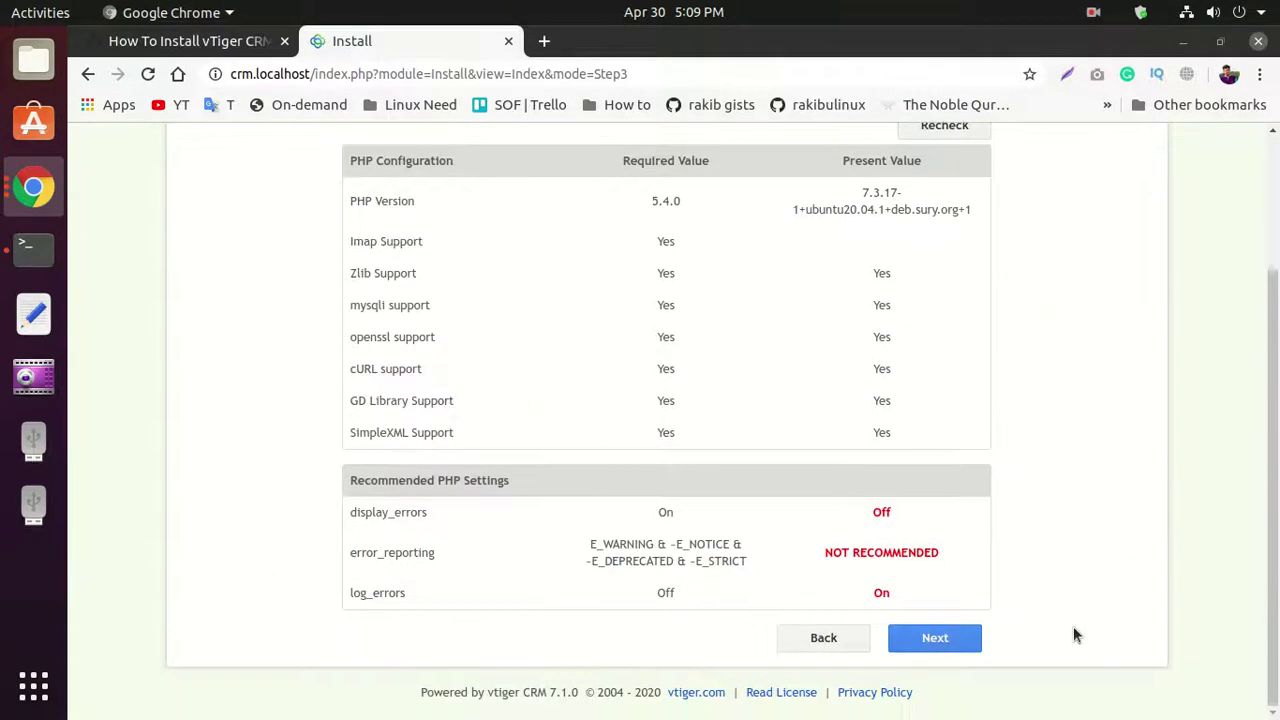
{"action": "left_click", "coordinate": [955, 634]}
- Enter database details: Host Name localhost, suggested user and database name, and the database password
{"action": "left_click", "coordinate": [830, 248]}
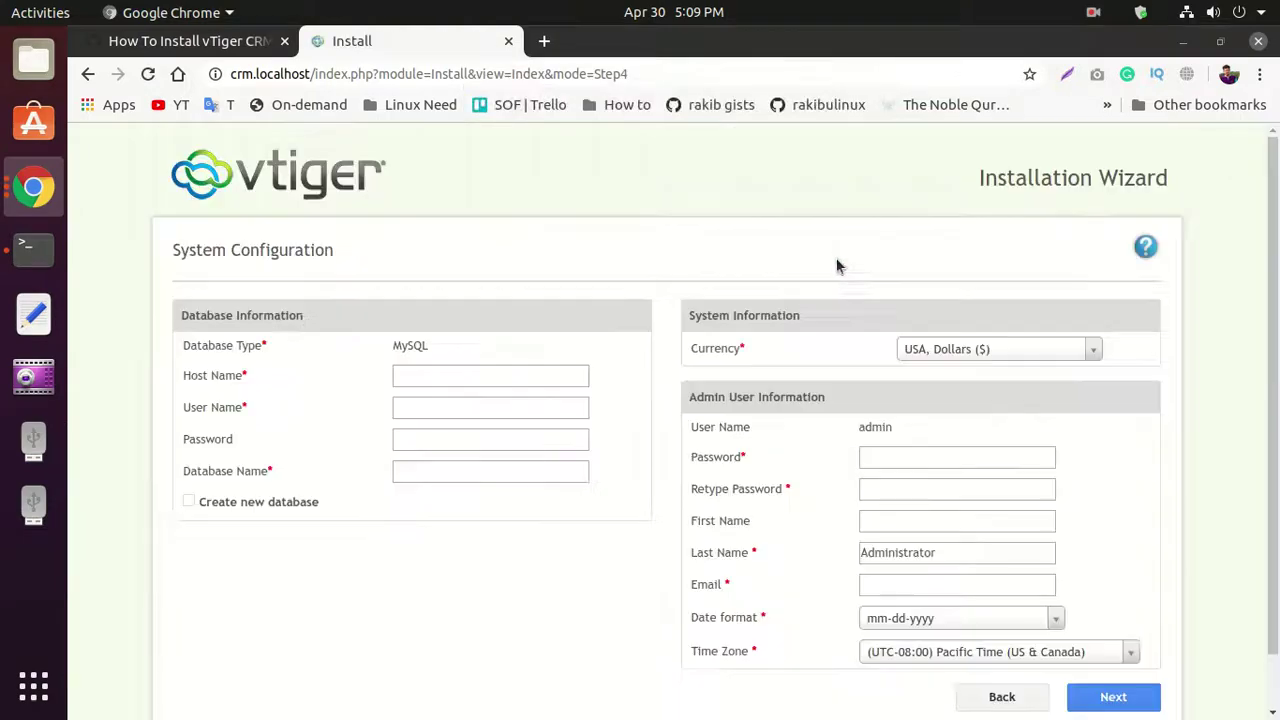
{"action": "left_click", "coordinate": [509, 372]}
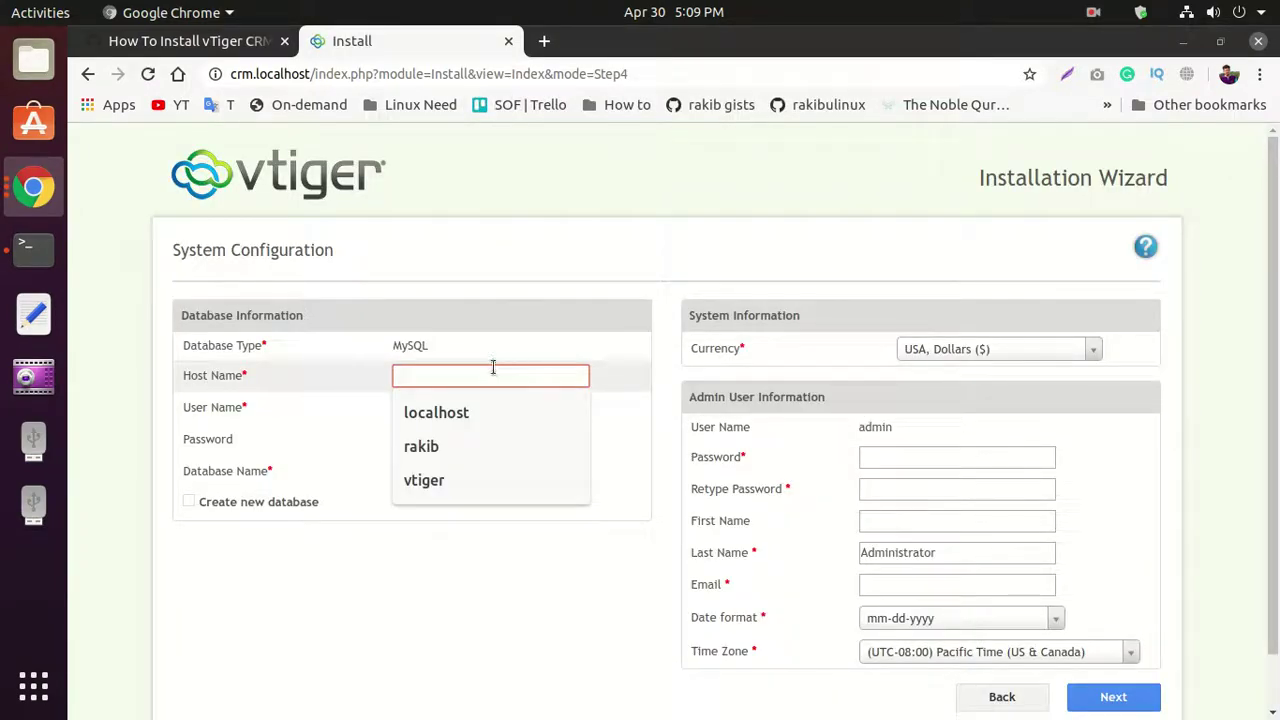
{"action": "left_click", "coordinate": [501, 414]}
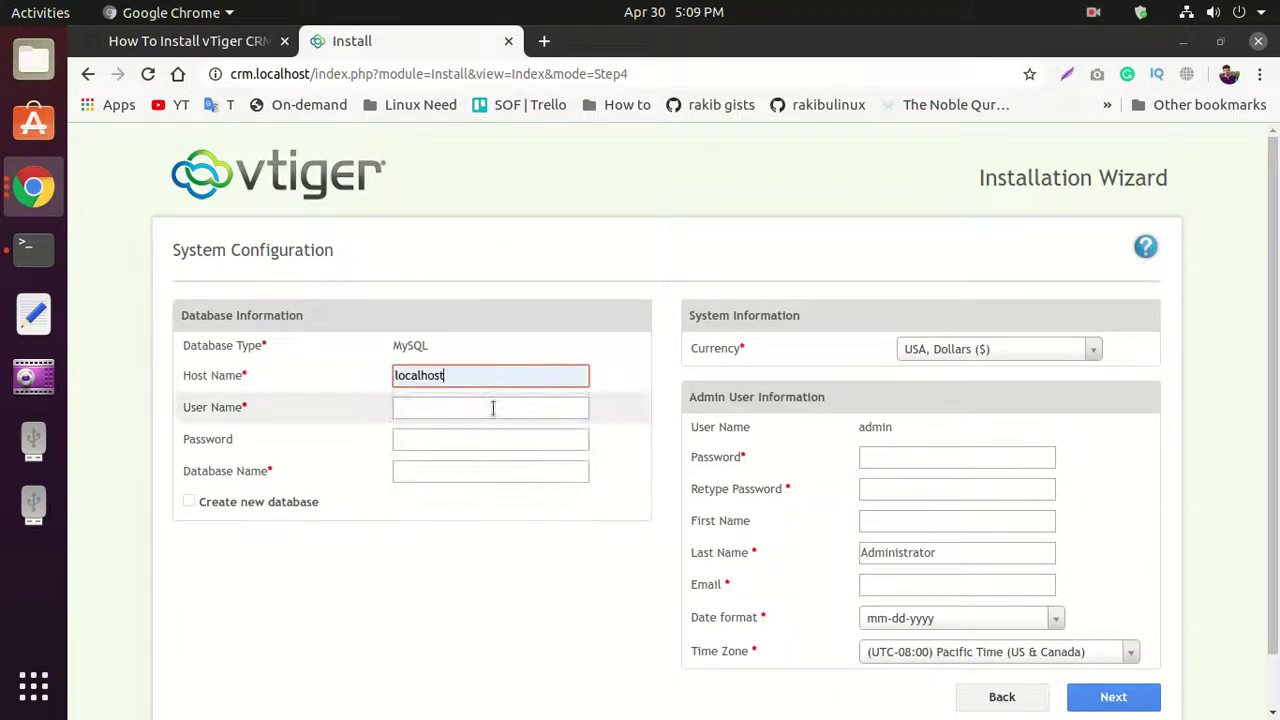
{"action": "left_click", "coordinate": [485, 408]}
{"action": "left_click", "coordinate": [487, 481]}
{"action": "left_click", "coordinate": [471, 440]}
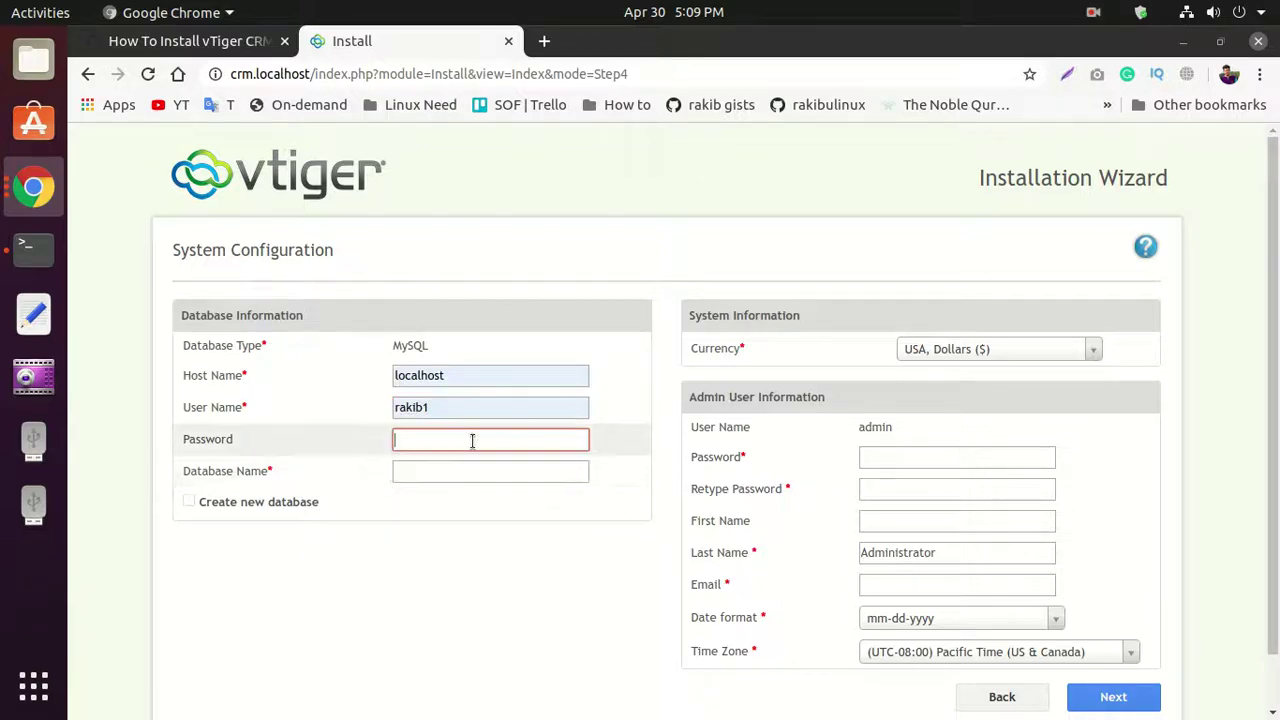
{"action": "left_click", "coordinate": [471, 468]}
{"action": "left_click", "coordinate": [465, 541]}
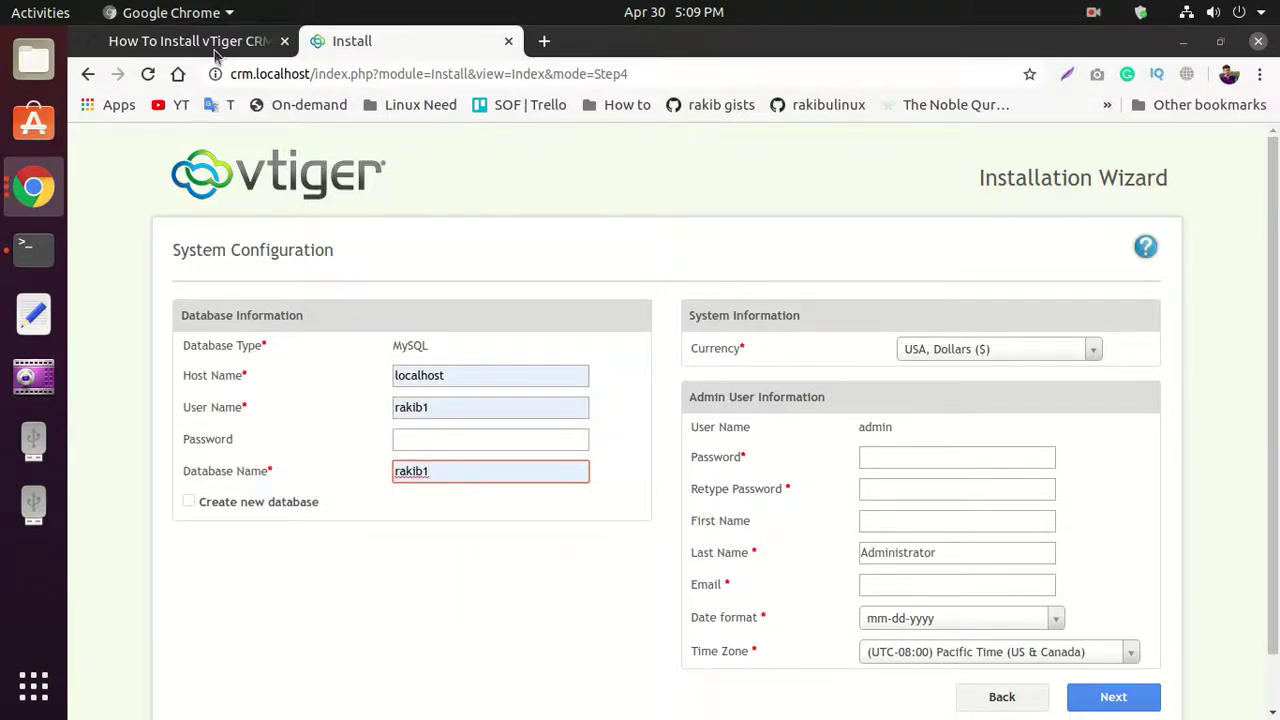
{"action": "left_click", "coordinate": [200, 41]}
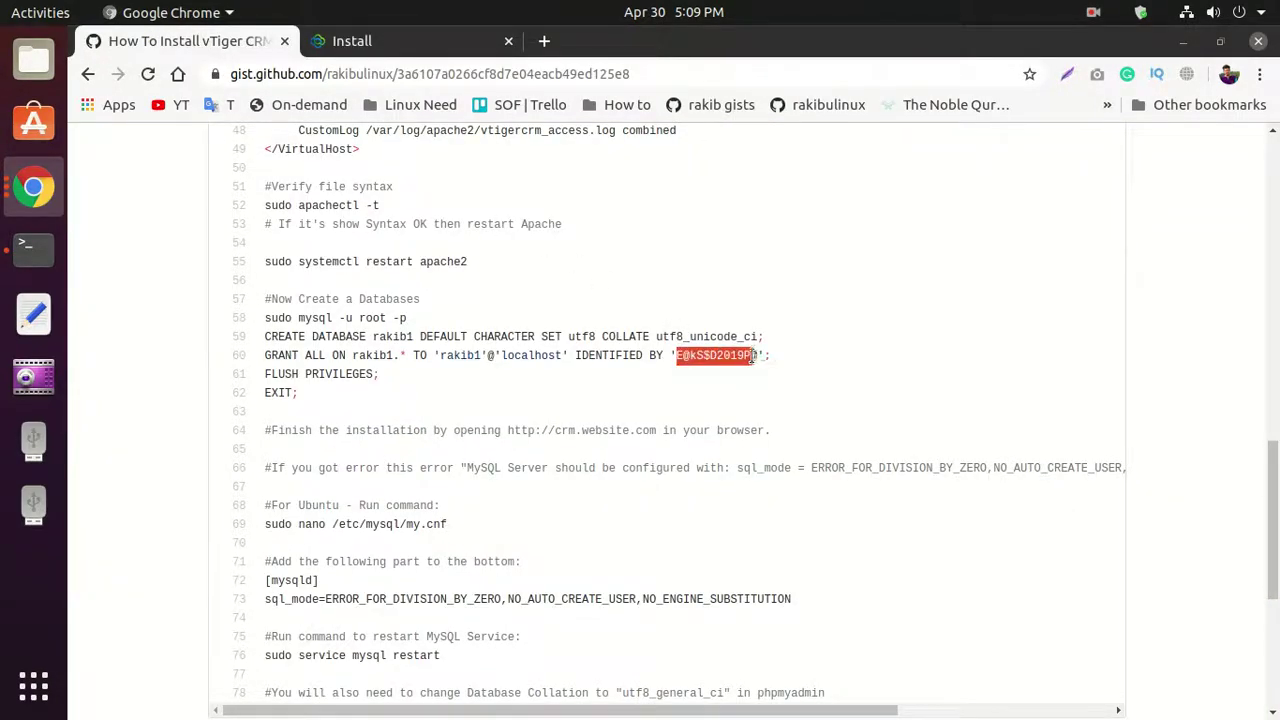
{"action": "left_click", "coordinate": [380, 41]}
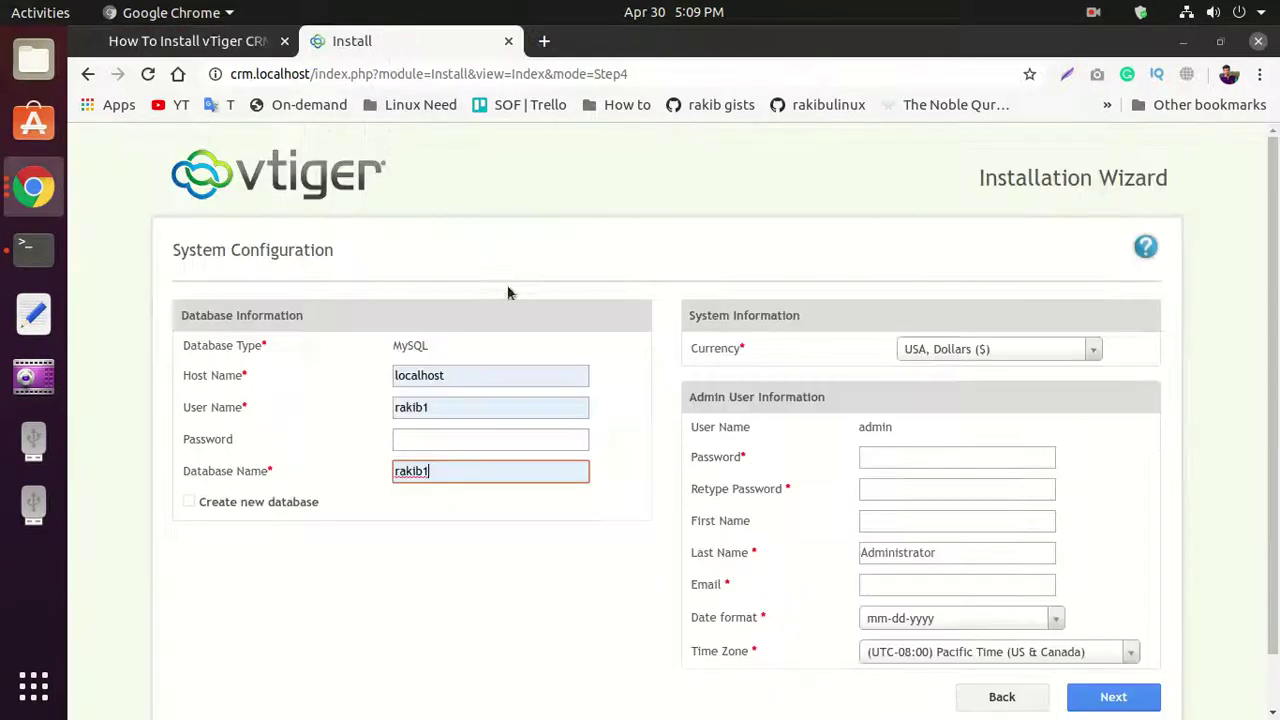
{"action": "left_click", "coordinate": [497, 440]}
{"action": "key", "text": "ctrl+v"}
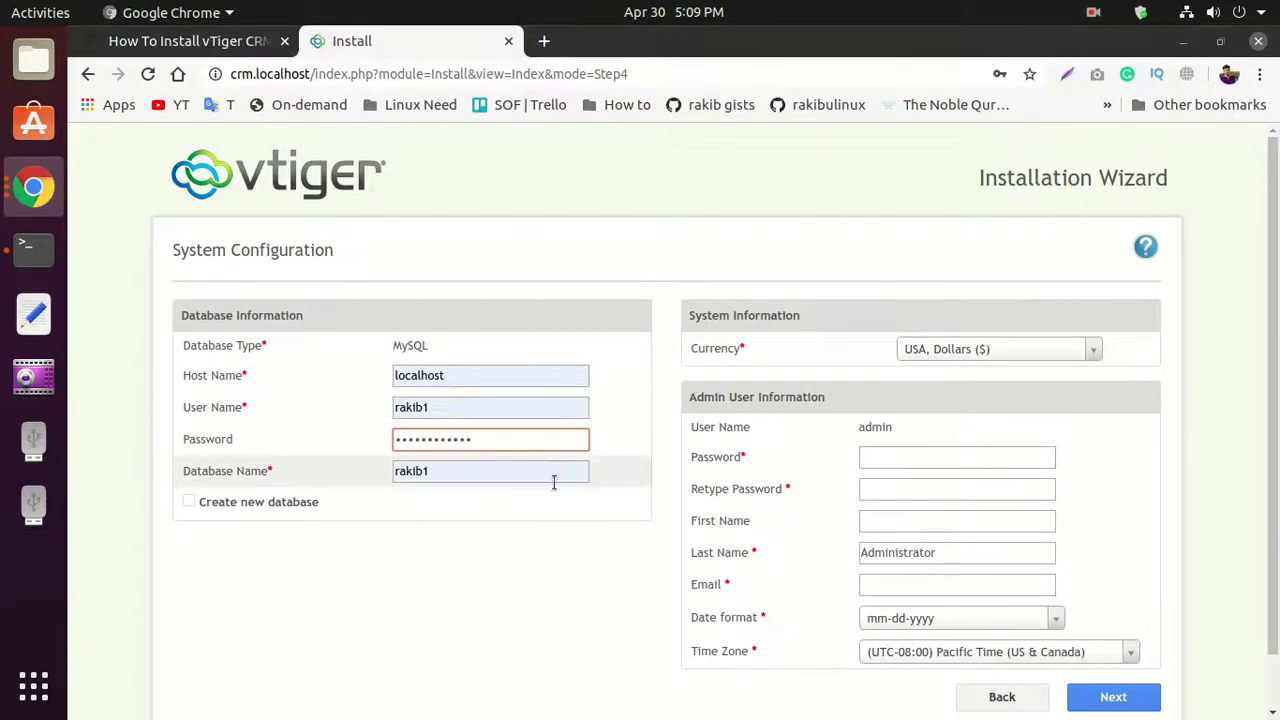
- Fill in the admin password twice, the admin's first and last name, and e-mail
{"action": "left_click", "coordinate": [897, 455]}
{"action": "key", "text": "ctrl+v"}
{"action": "left_click", "coordinate": [911, 488]}
{"action": "key", "text": "ctrl+v"}
{"action": "left_click", "coordinate": [919, 518]}
{"action": "left_click", "coordinate": [919, 559]}
{"action": "double_click", "coordinate": [921, 558]}
{"action": "type", "text": "L"}
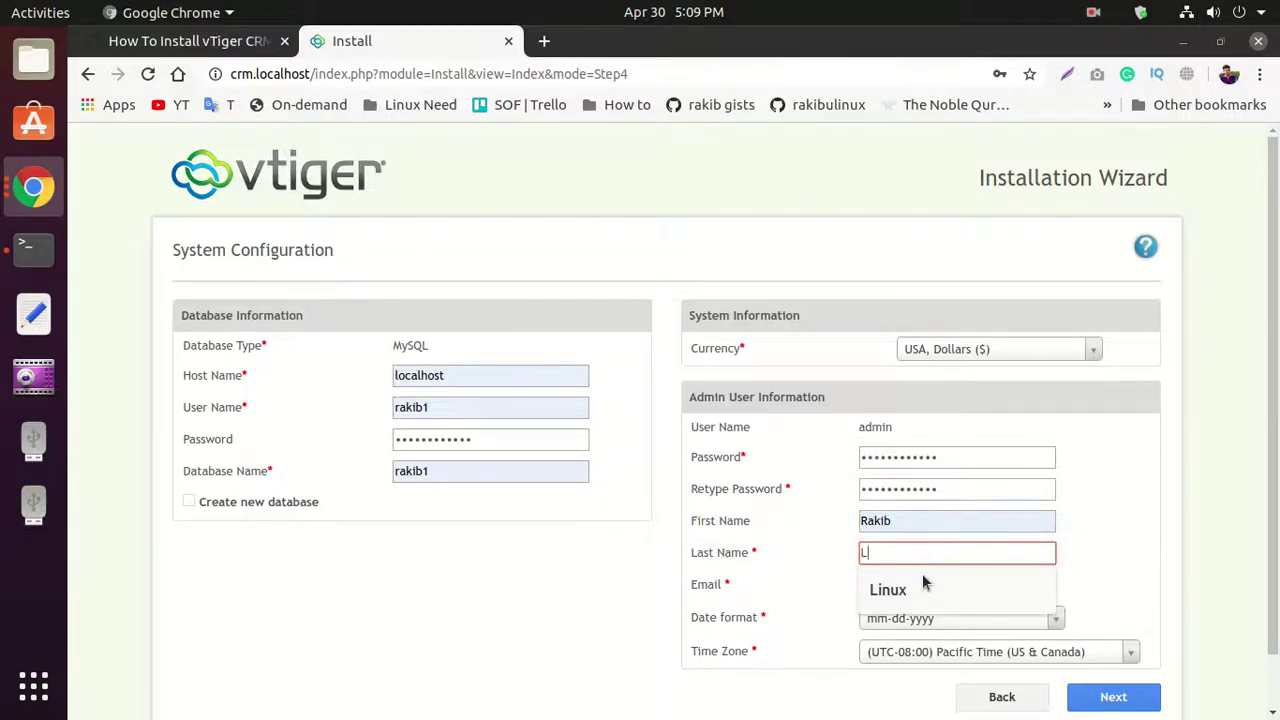
{"action": "left_click", "coordinate": [922, 588]}
{"action": "left_click", "coordinate": [920, 588]}
{"action": "left_click", "coordinate": [924, 622]}
- Set the time zone to (UTC+06:00) Dhaka and submit the configuration
{"action": "scroll", "coordinate": [950, 620], "scroll_direction": "down", "scroll_amount": 2}
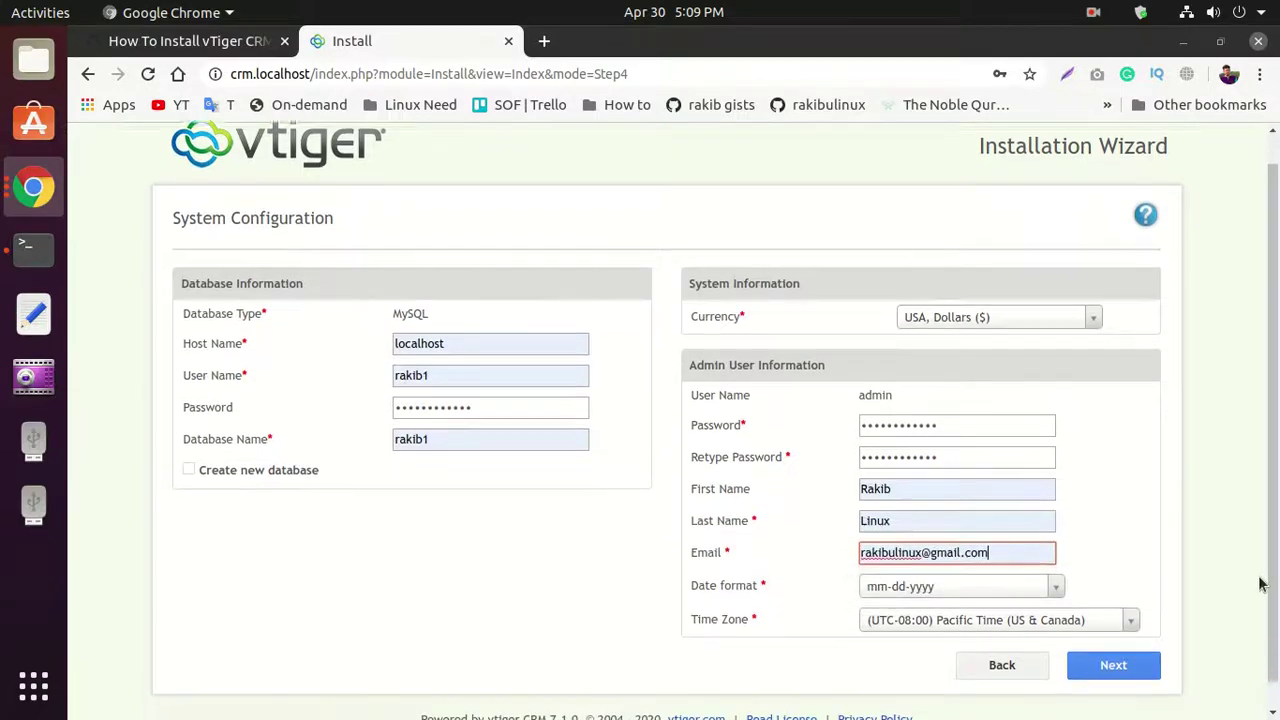
{"action": "left_click", "coordinate": [1100, 592]}
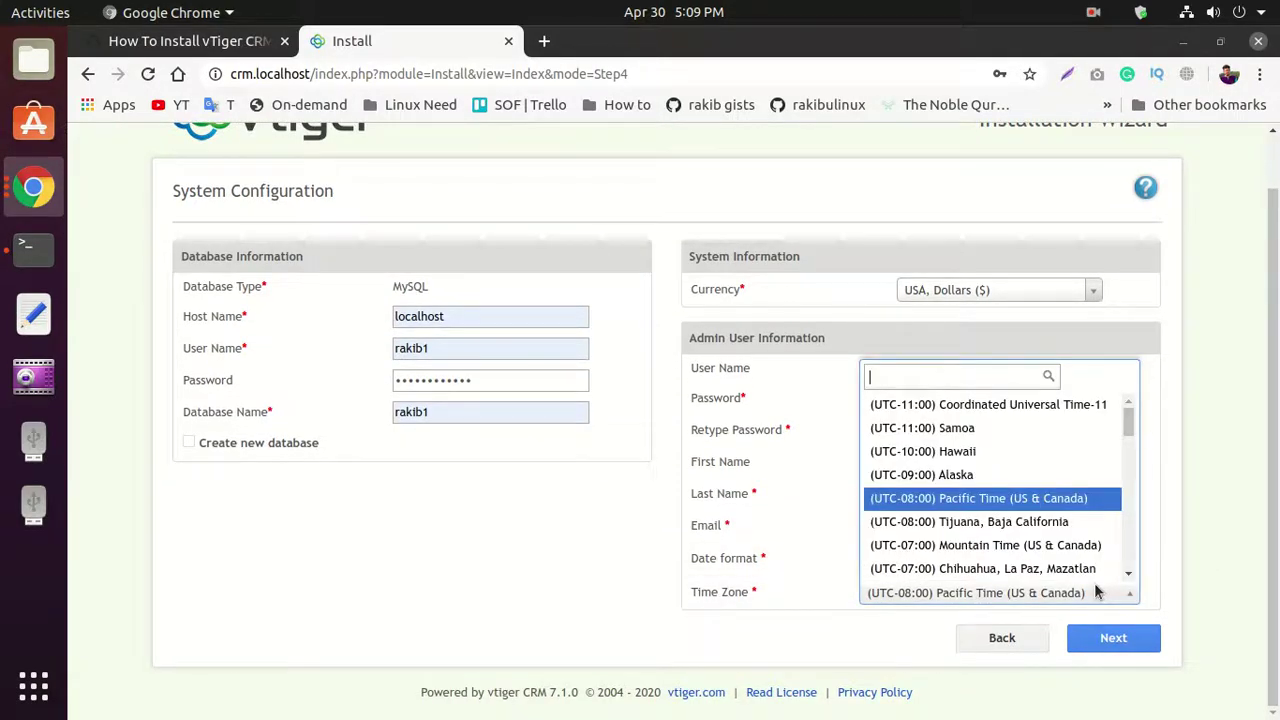
{"action": "type", "text": "d"}
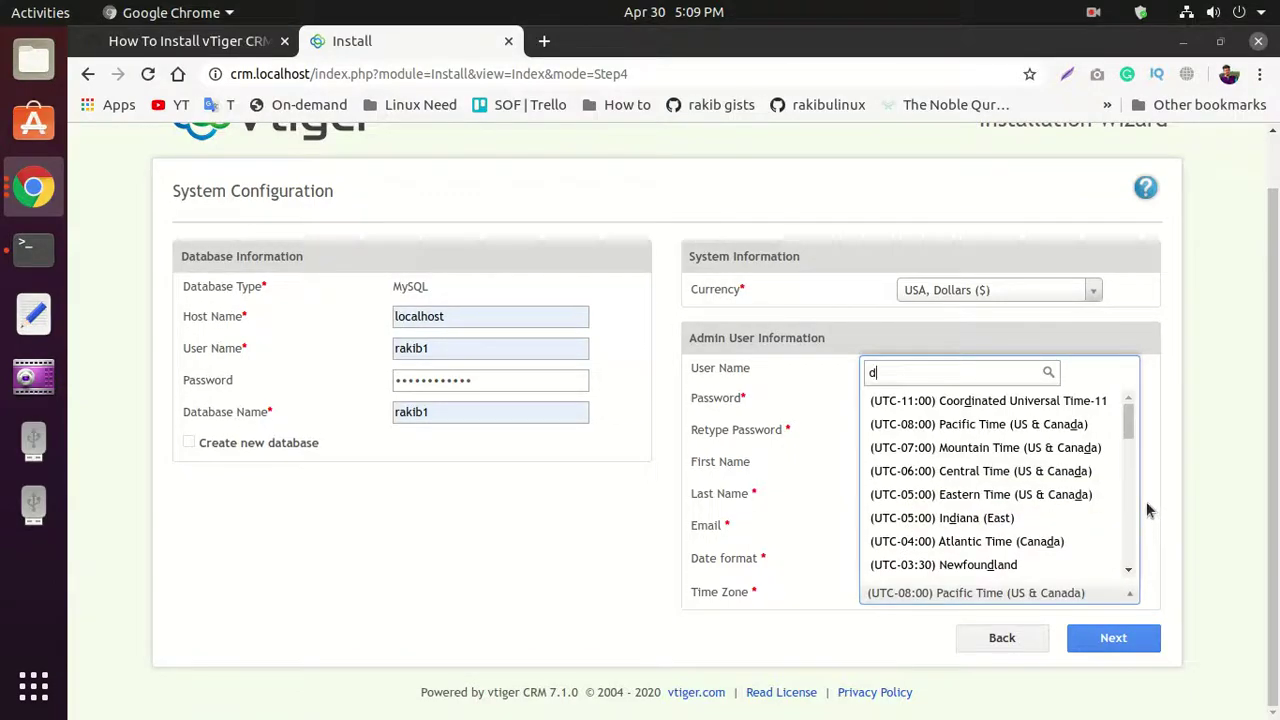
{"action": "type", "text": "h"}
{"action": "left_click", "coordinate": [1038, 564]}
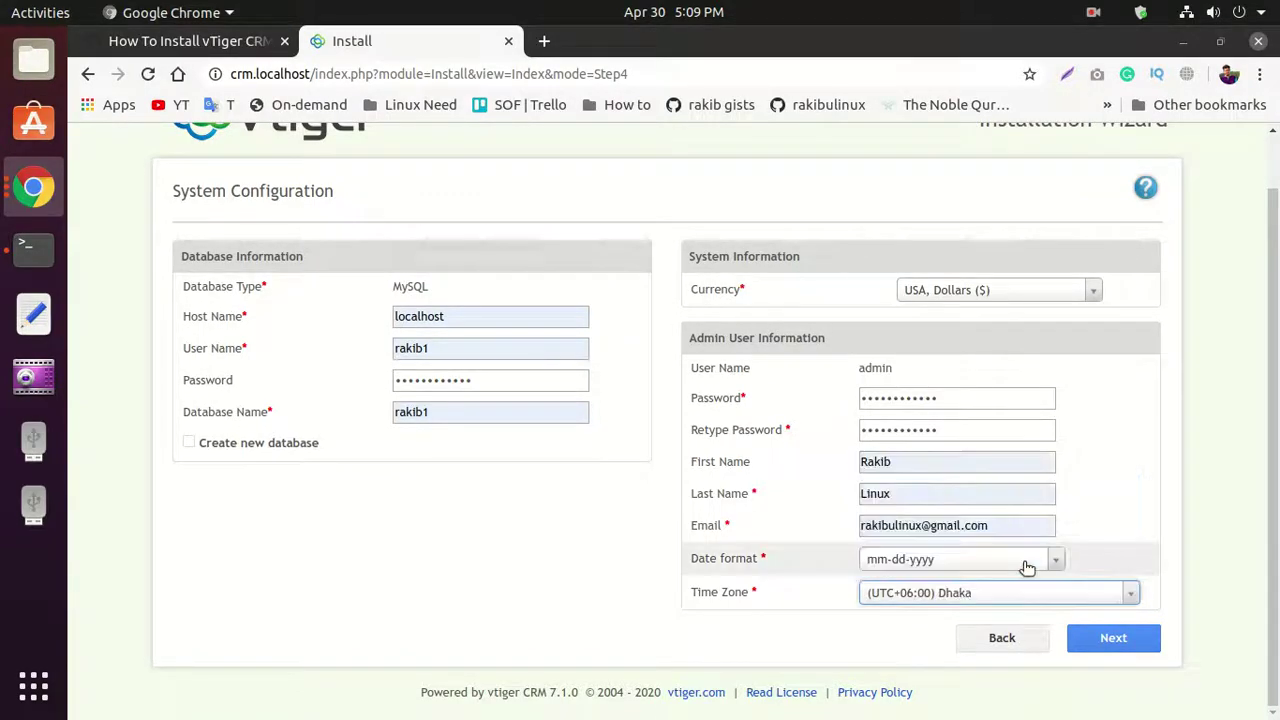
{"action": "left_click", "coordinate": [1114, 640]}
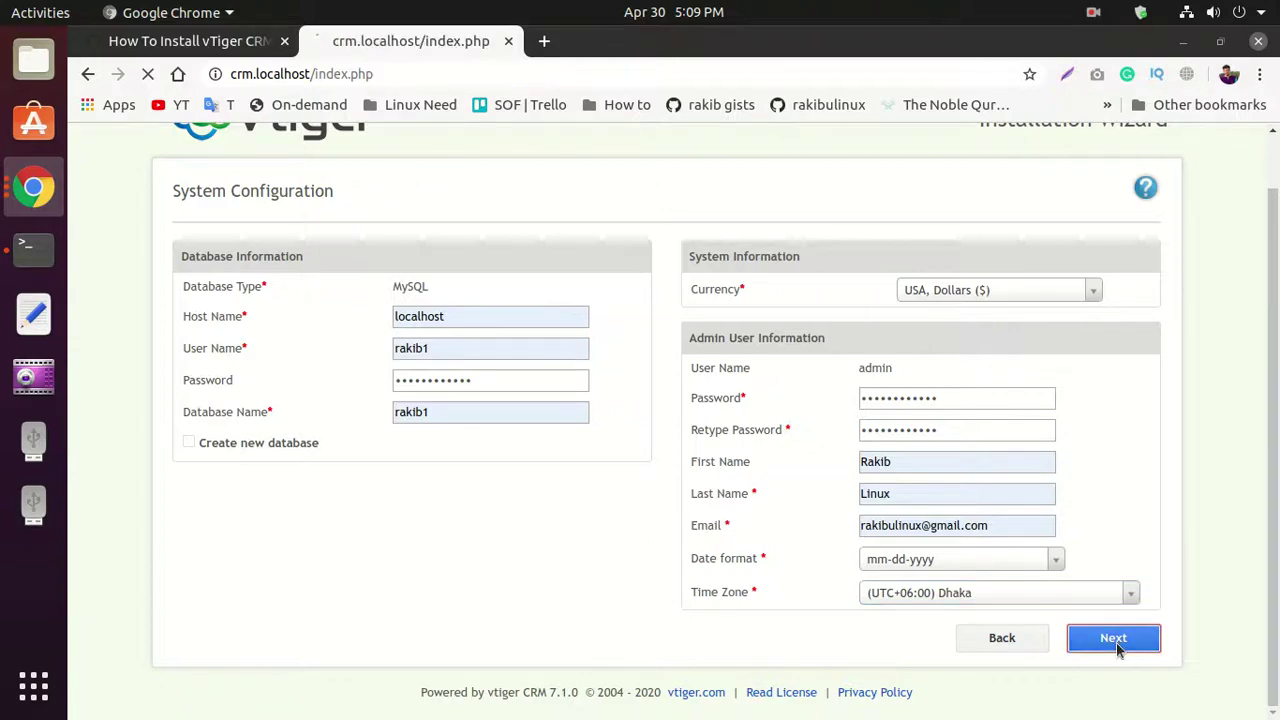
- Confirm the configuration settings and choose Security from the Industry list
{"action": "scroll", "coordinate": [932, 521], "scroll_direction": "down", "scroll_amount": 1}
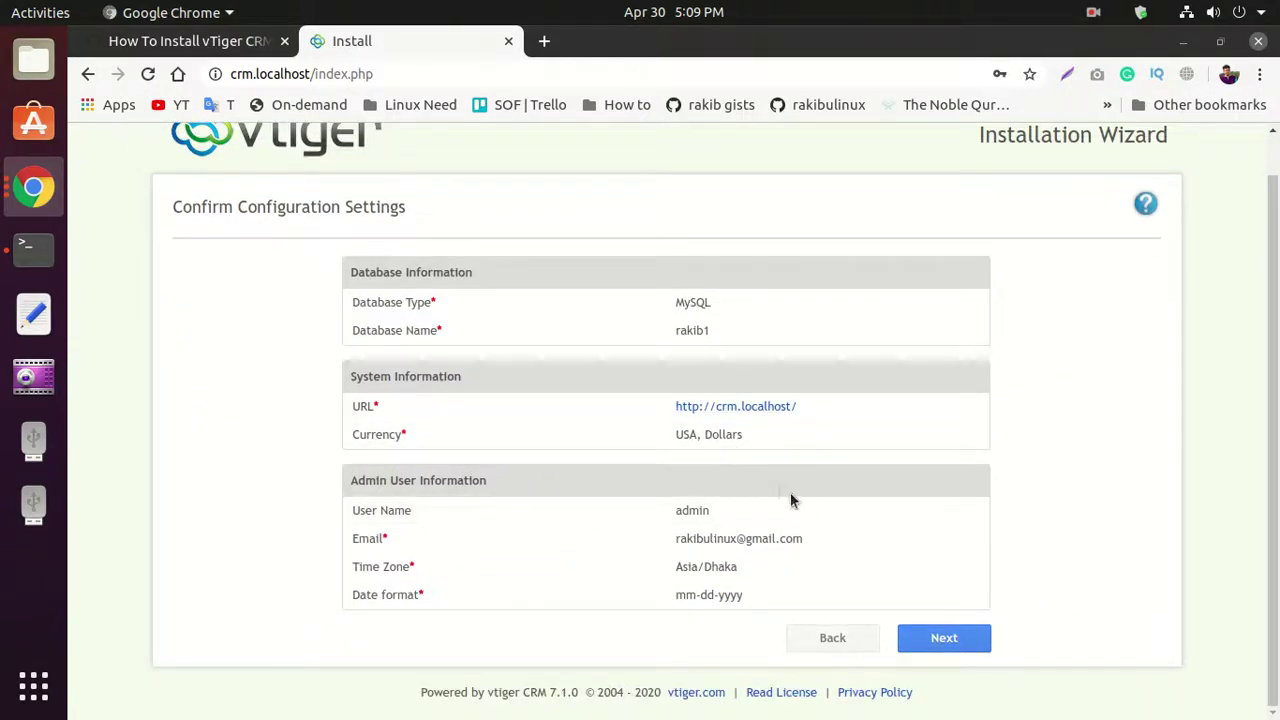
{"action": "left_click", "coordinate": [946, 640]}
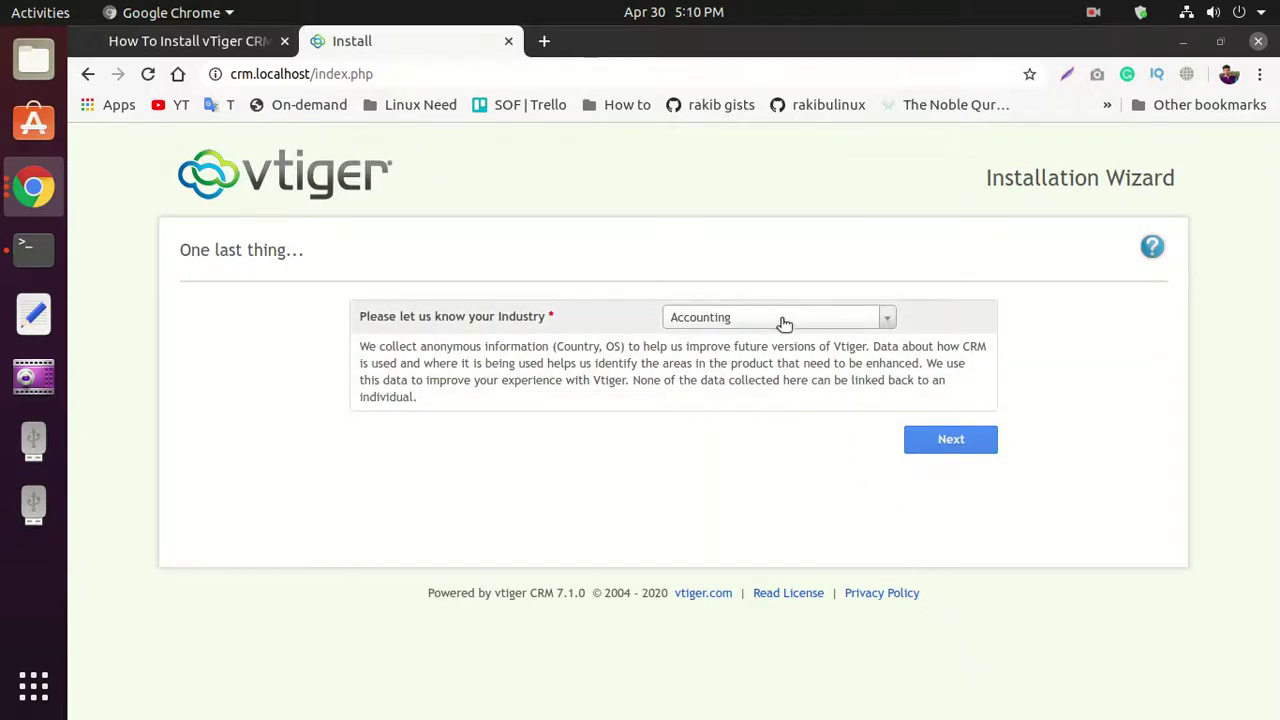
{"action": "left_click", "coordinate": [780, 316]}
{"action": "scroll", "coordinate": [800, 440], "scroll_direction": "down", "scroll_amount": 1}
{"action": "scroll", "coordinate": [805, 461], "scroll_direction": "down", "scroll_amount": 3}
{"action": "scroll", "coordinate": [805, 463], "scroll_direction": "down", "scroll_amount": 1}
{"action": "scroll", "coordinate": [805, 466], "scroll_direction": "down", "scroll_amount": 3}
{"action": "scroll", "coordinate": [814, 510], "scroll_direction": "down", "scroll_amount": 2}
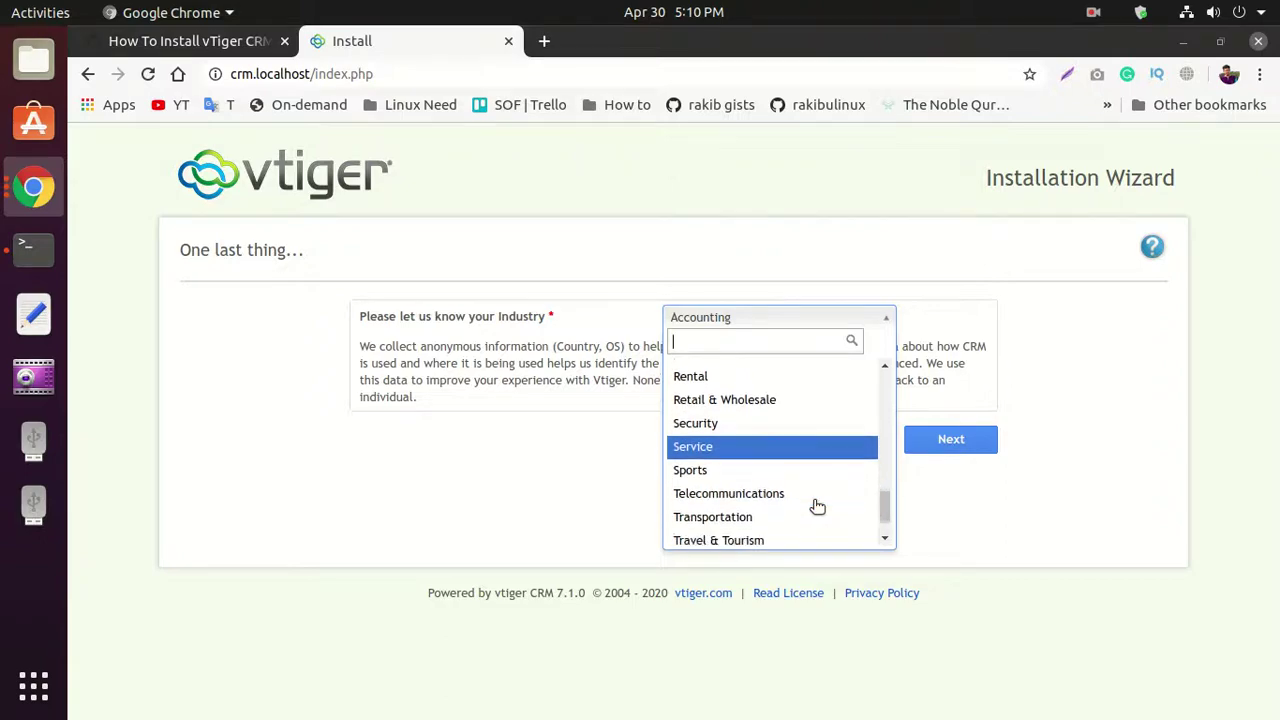
{"action": "scroll", "coordinate": [816, 510], "scroll_direction": "down", "scroll_amount": 2}
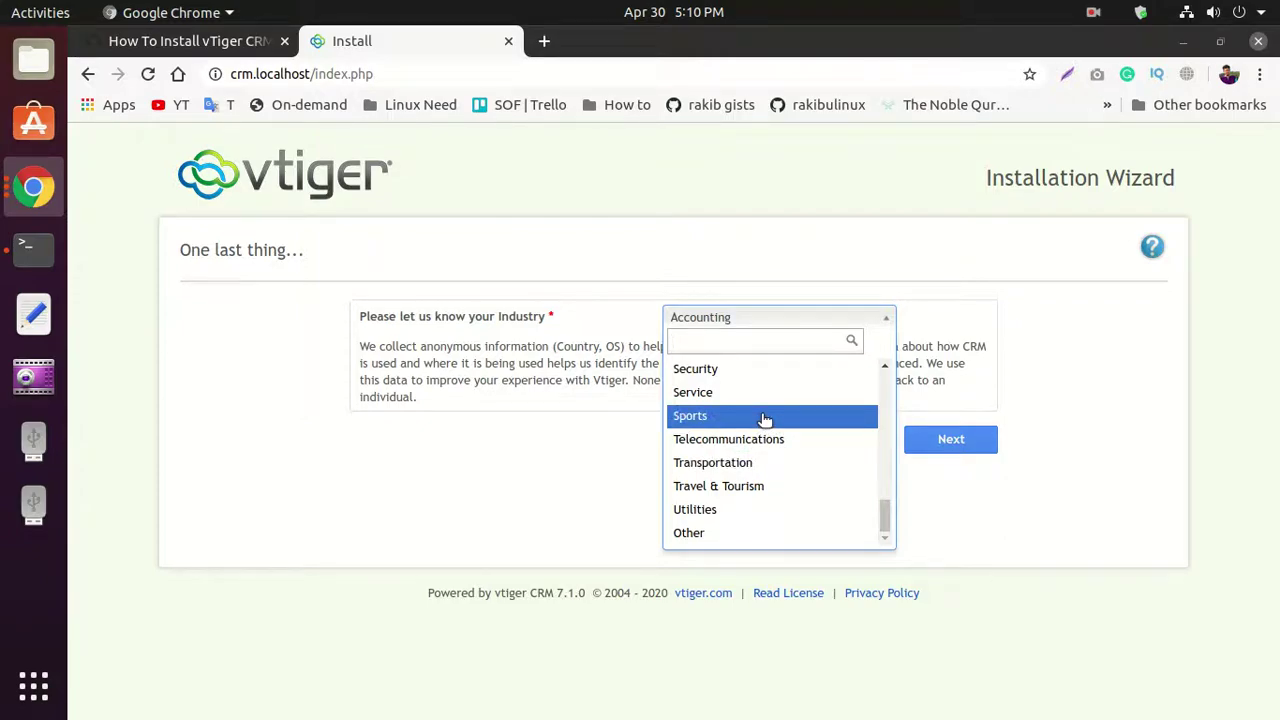
{"action": "scroll", "coordinate": [764, 419], "scroll_direction": "up", "scroll_amount": 1}
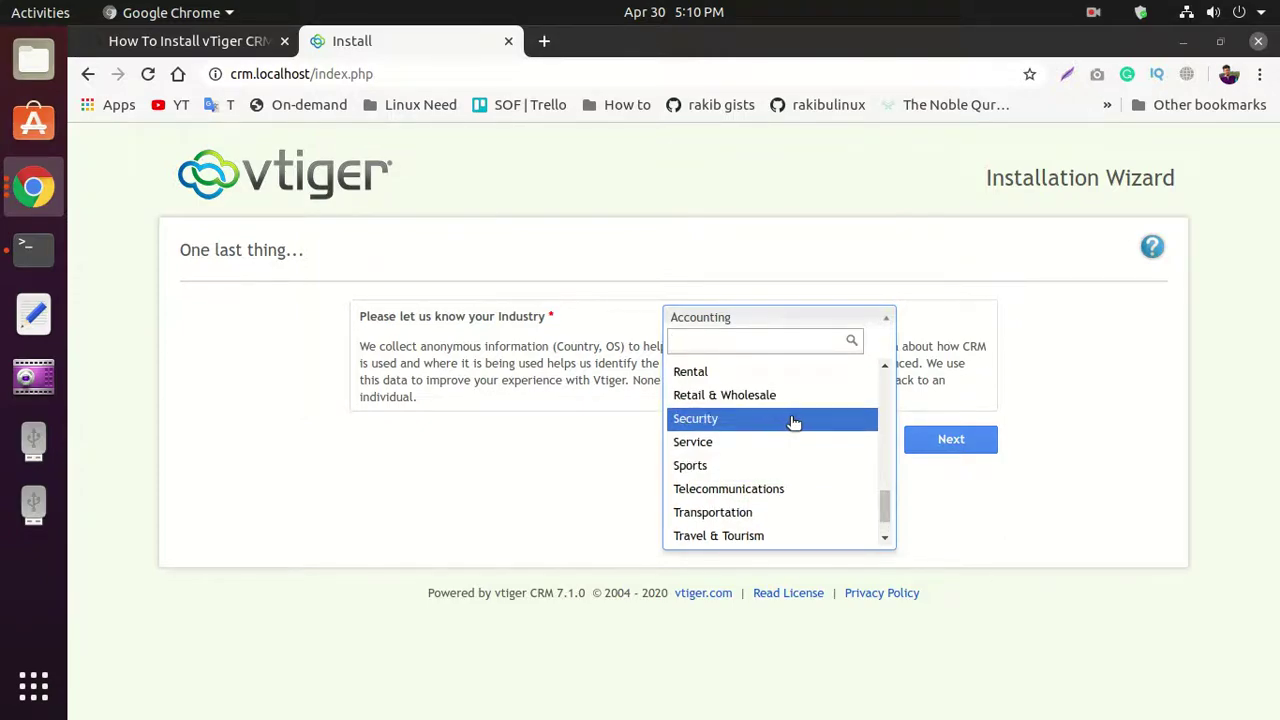
{"action": "scroll", "coordinate": [795, 422], "scroll_direction": "up", "scroll_amount": 1}
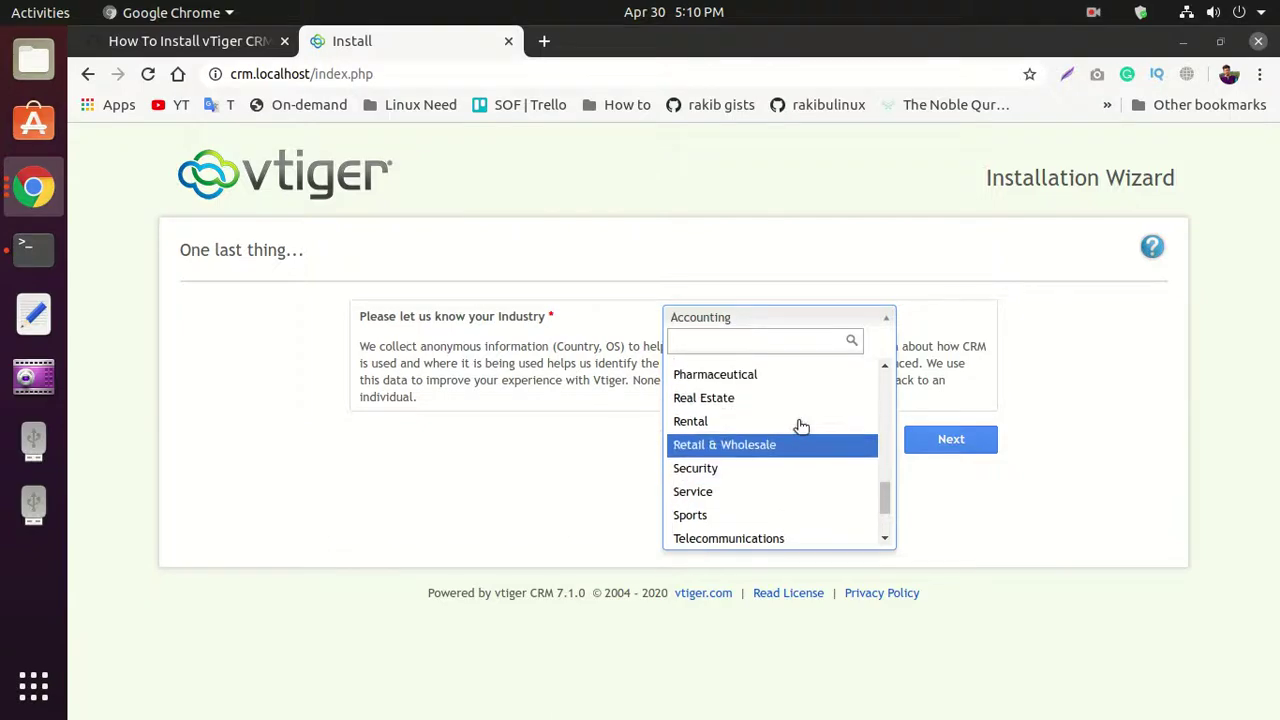
{"action": "left_click", "coordinate": [767, 474]}
- Keep Security as the industry and start the installation
{"action": "left_click", "coordinate": [826, 316]}
{"action": "scroll", "coordinate": [801, 423], "scroll_direction": "up", "scroll_amount": 1}
{"action": "scroll", "coordinate": [801, 423], "scroll_direction": "up", "scroll_amount": 2}
{"action": "scroll", "coordinate": [801, 423], "scroll_direction": "up", "scroll_amount": 2}
{"action": "scroll", "coordinate": [801, 423], "scroll_direction": "up", "scroll_amount": 2}
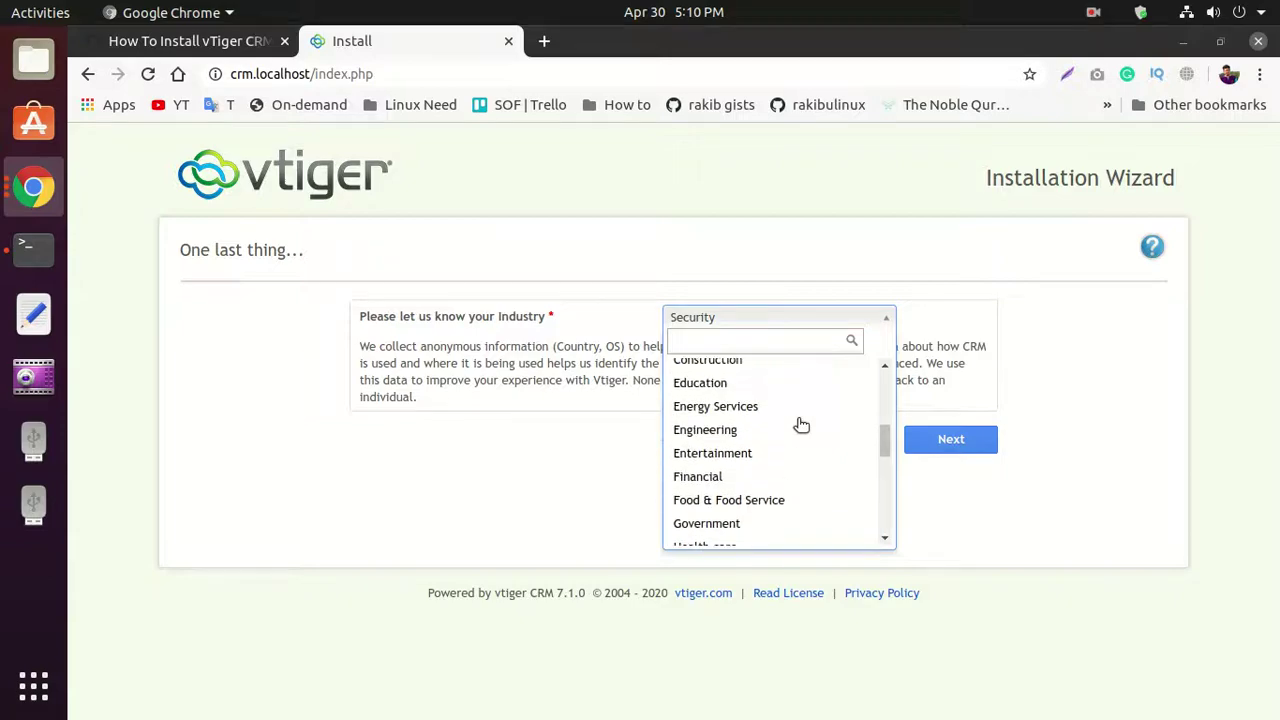
{"action": "scroll", "coordinate": [801, 423], "scroll_direction": "up", "scroll_amount": 2}
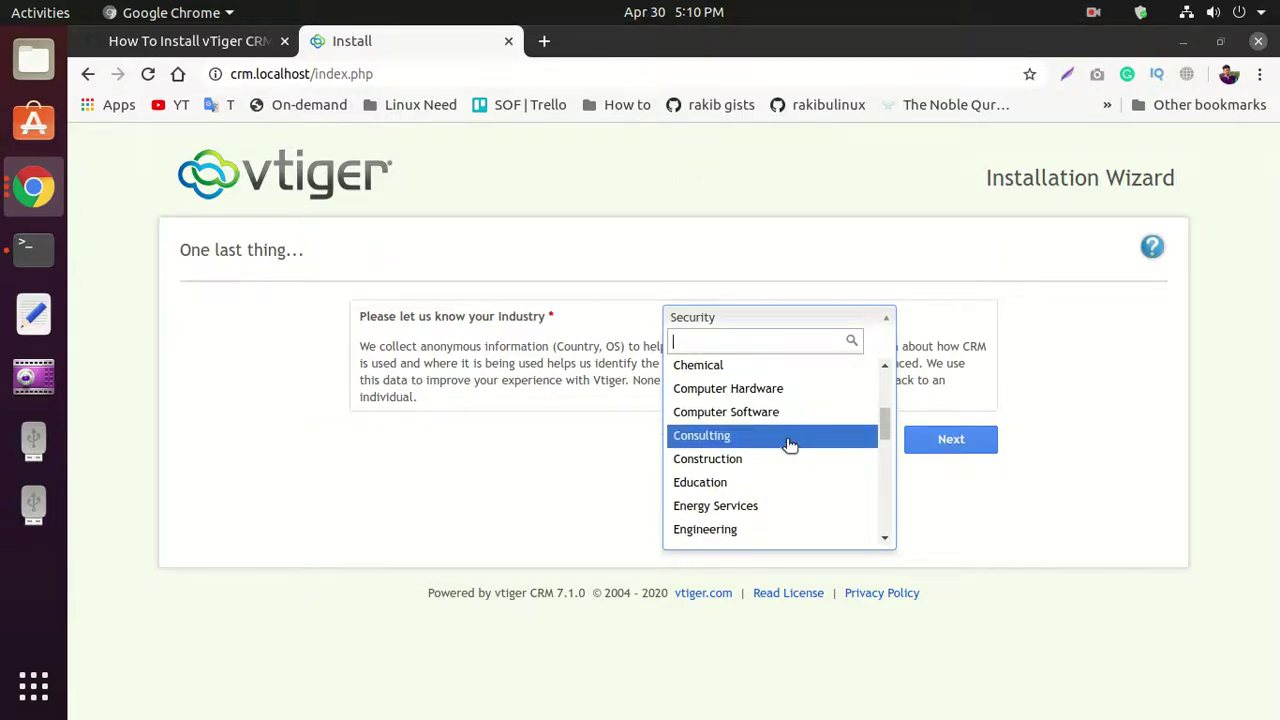
{"action": "scroll", "coordinate": [790, 436], "scroll_direction": "up", "scroll_amount": 2}
{"action": "scroll", "coordinate": [790, 436], "scroll_direction": "up", "scroll_amount": 2}
{"action": "scroll", "coordinate": [790, 436], "scroll_direction": "up", "scroll_amount": 2}
{"action": "scroll", "coordinate": [790, 436], "scroll_direction": "up", "scroll_amount": 2}
{"action": "scroll", "coordinate": [790, 436], "scroll_direction": "up", "scroll_amount": 1}
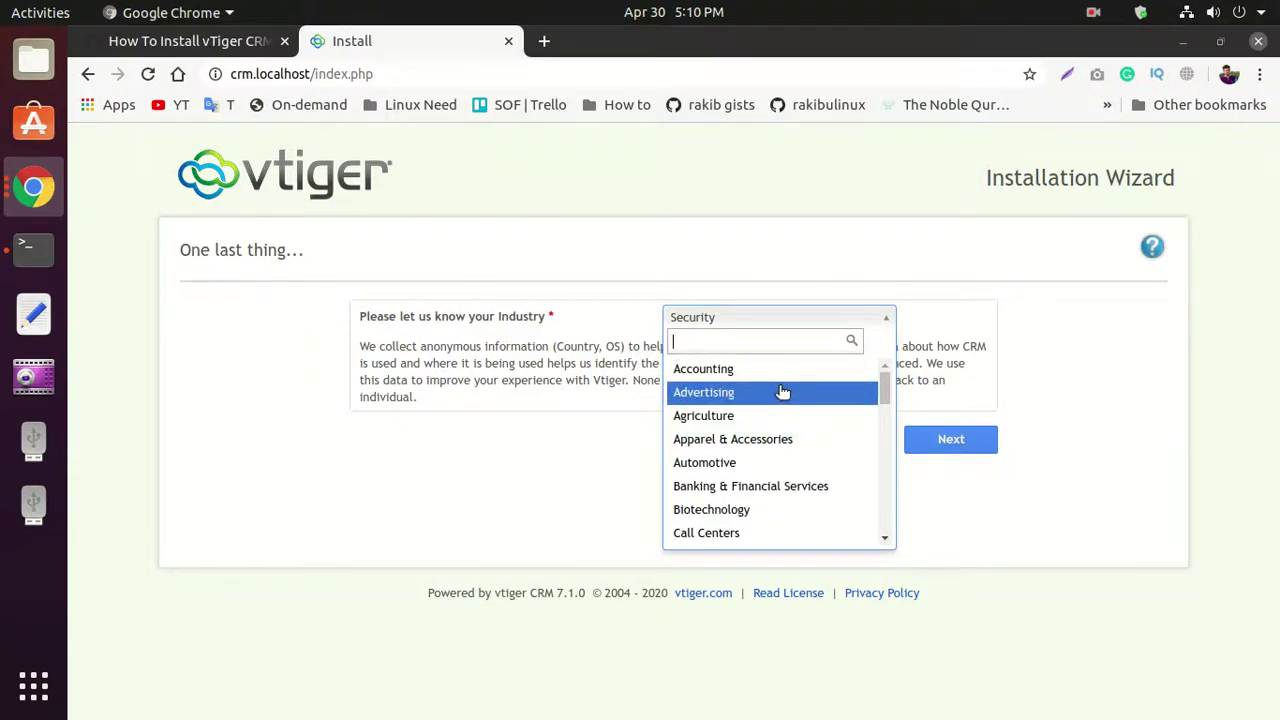
{"action": "left_click", "coordinate": [661, 480]}
{"action": "left_click", "coordinate": [944, 449]}
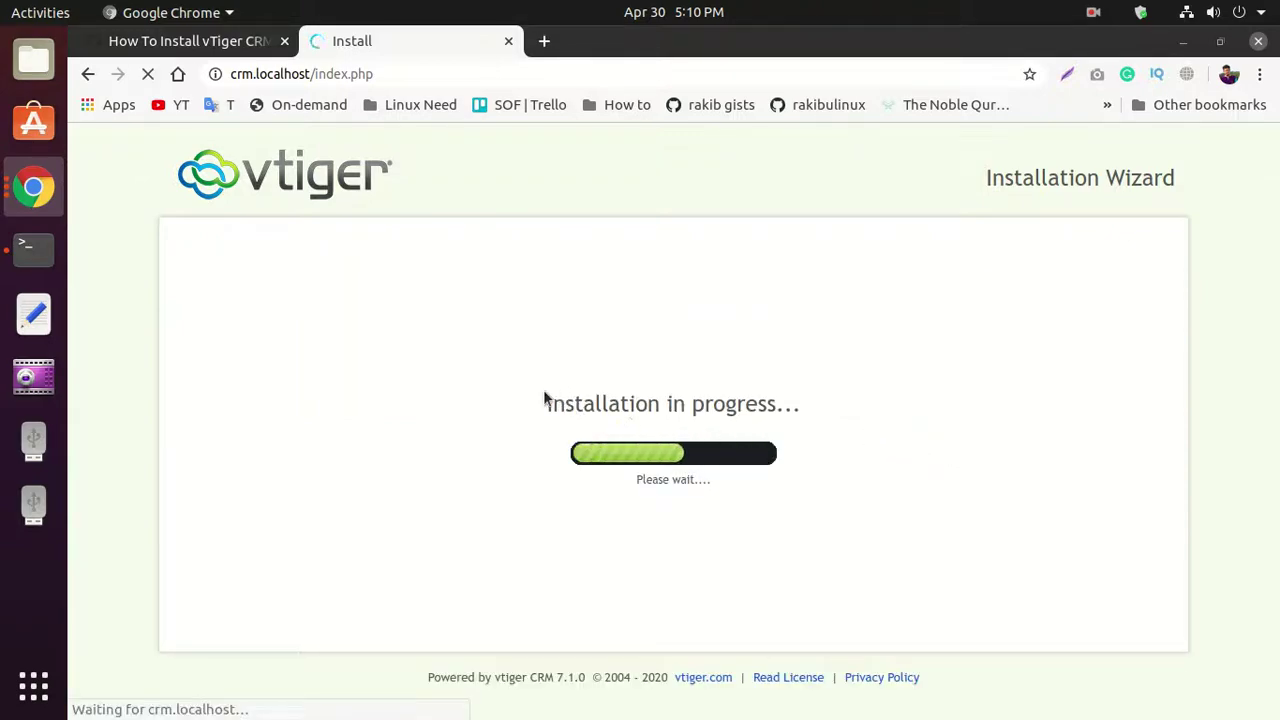
- Wait for the installation progress bar to finish and the feature-selection page to load
{"action": "left_click_drag", "start_coordinate": [546, 400], "coordinate": [812, 414]}
{"action": "left_click", "coordinate": [820, 406]}
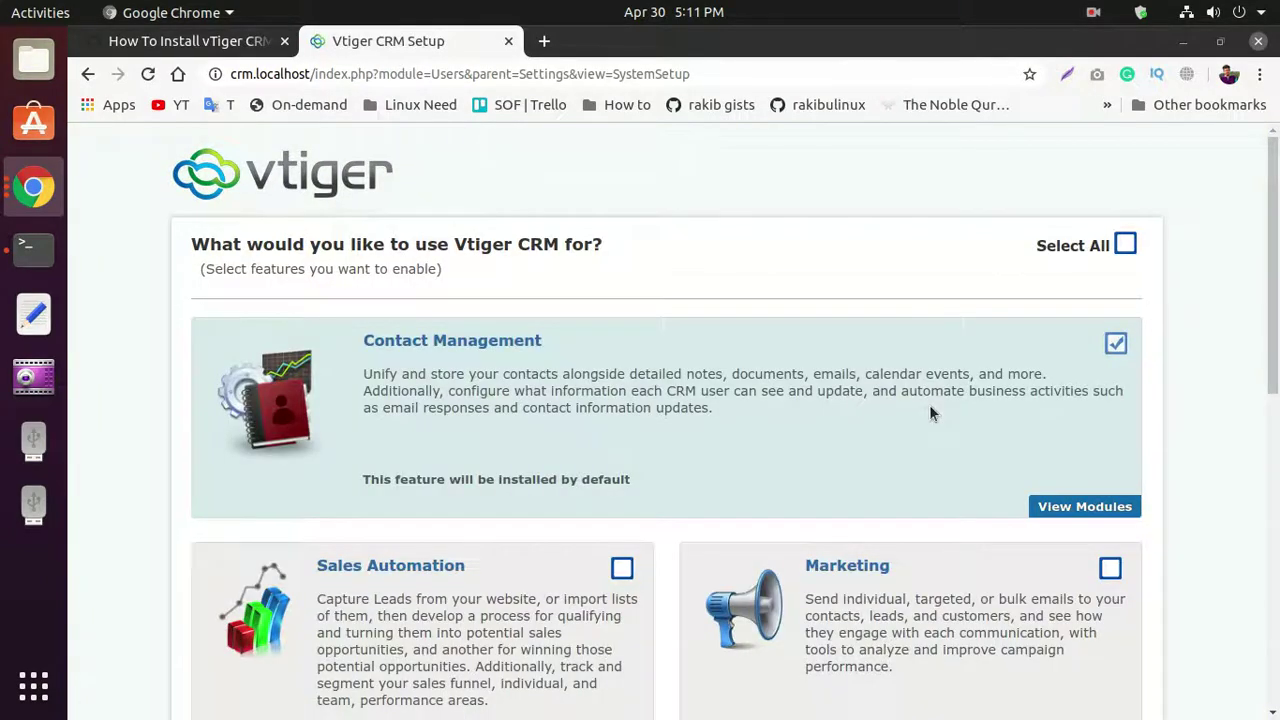
- Enable all feature modules with Select All, including Sales, Marketing, Support, Invoicing, Projects, and continue
{"action": "scroll", "coordinate": [1203, 412], "scroll_direction": "down", "scroll_amount": 5}
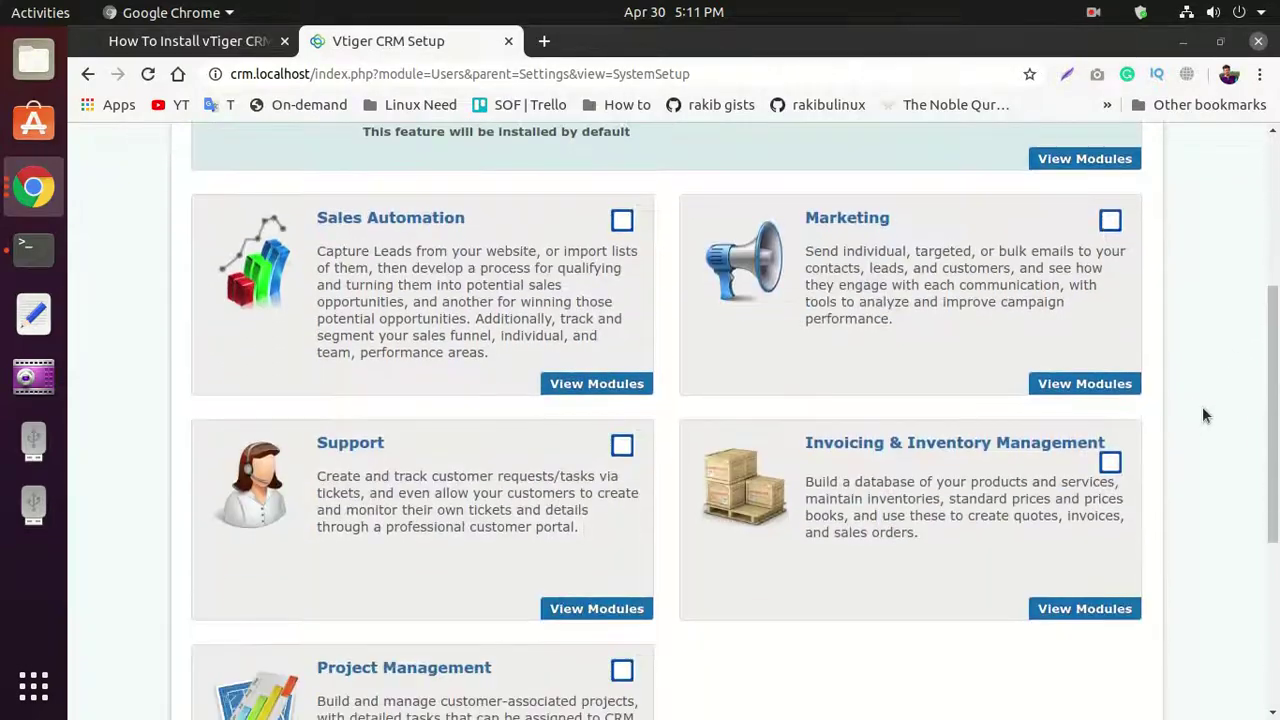
{"action": "scroll", "coordinate": [1203, 435], "scroll_direction": "down", "scroll_amount": 4}
{"action": "scroll", "coordinate": [1195, 437], "scroll_direction": "up", "scroll_amount": 7}
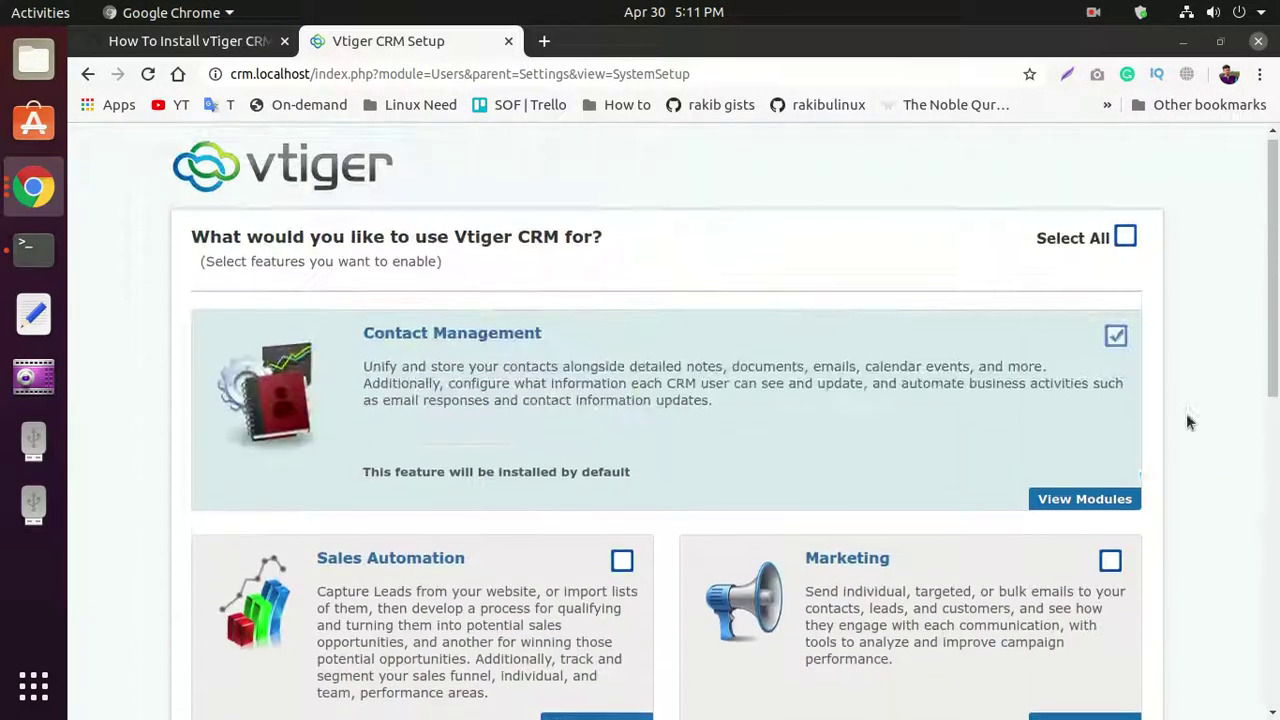
{"action": "left_click", "coordinate": [1125, 244]}
{"action": "scroll", "coordinate": [1200, 420], "scroll_direction": "down", "scroll_amount": 5}
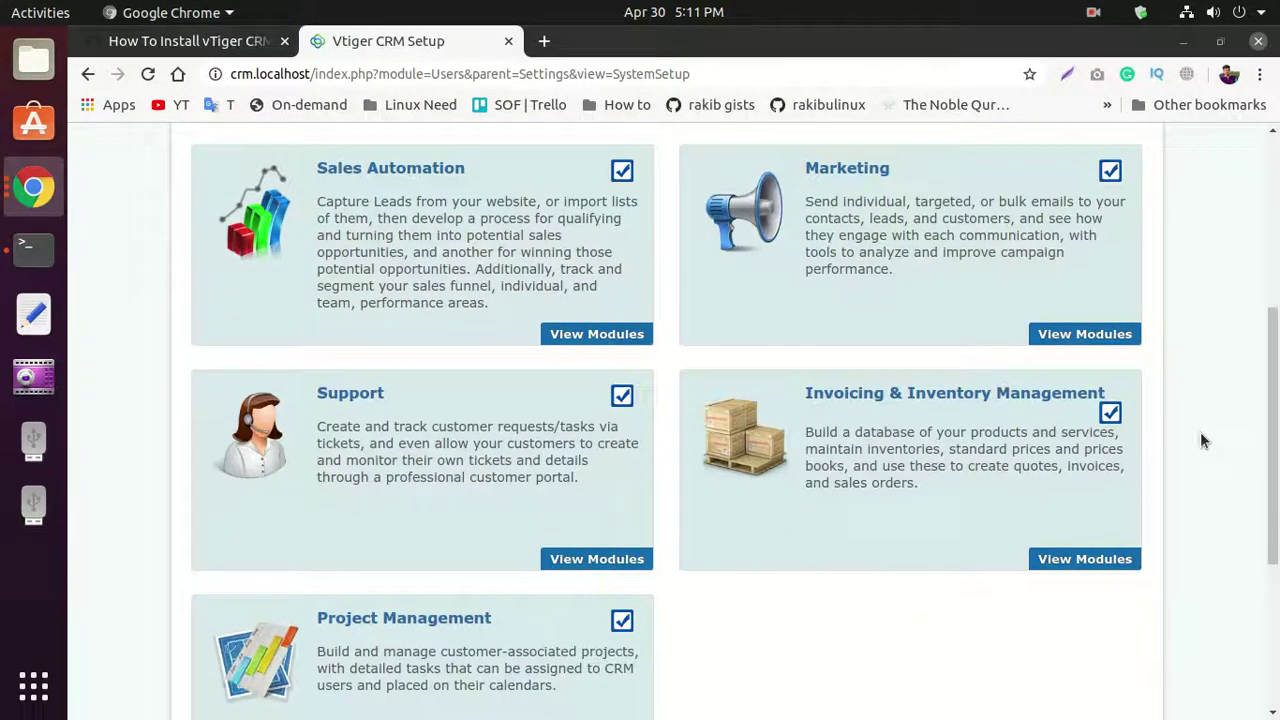
{"action": "scroll", "coordinate": [1202, 440], "scroll_direction": "down", "scroll_amount": 4}
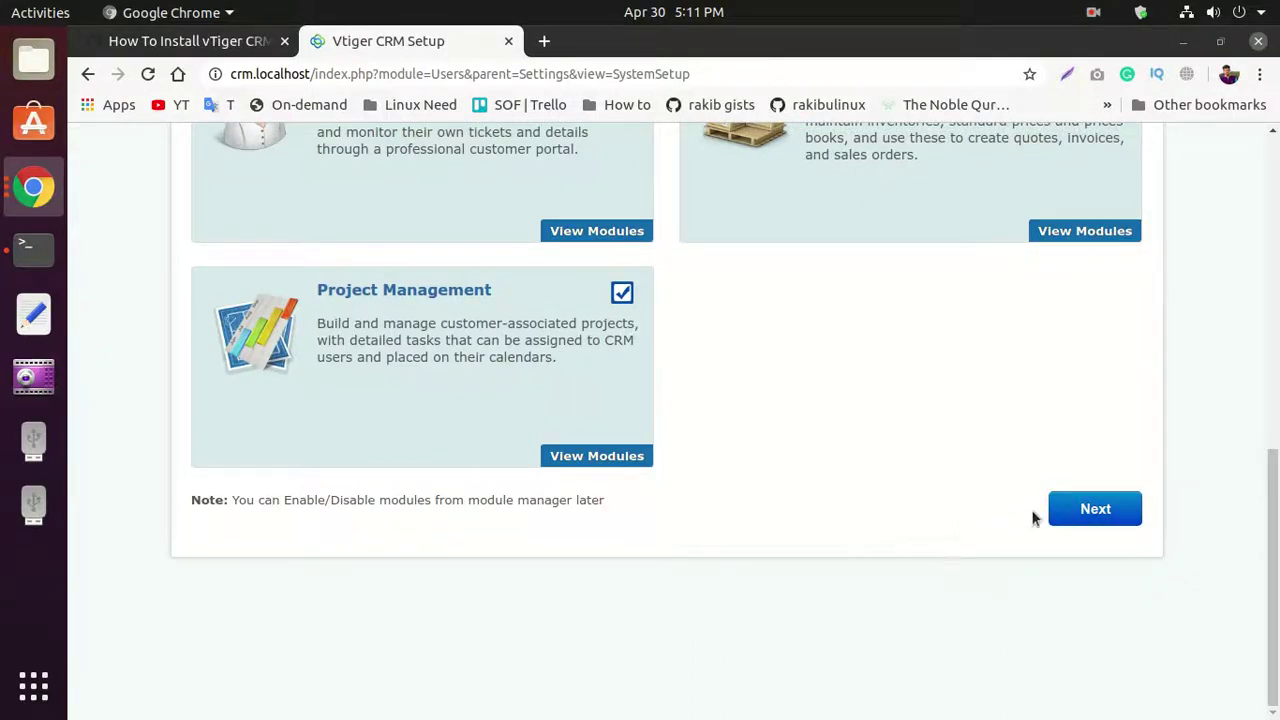
{"action": "left_click", "coordinate": [1090, 510]}
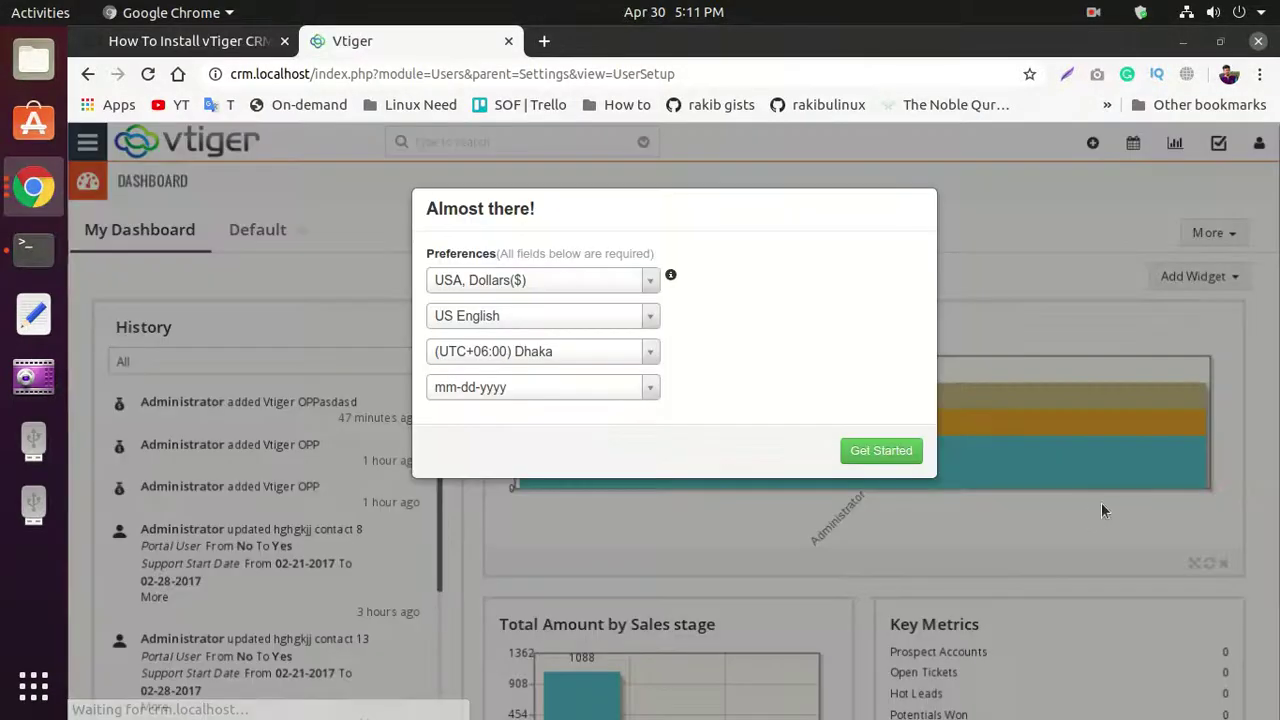
- Accept the USA Dollars, US English, Dhaka, mm-dd-yyyy preferences, reload the dashboard and show the app menu
{"action": "left_click", "coordinate": [897, 455]}
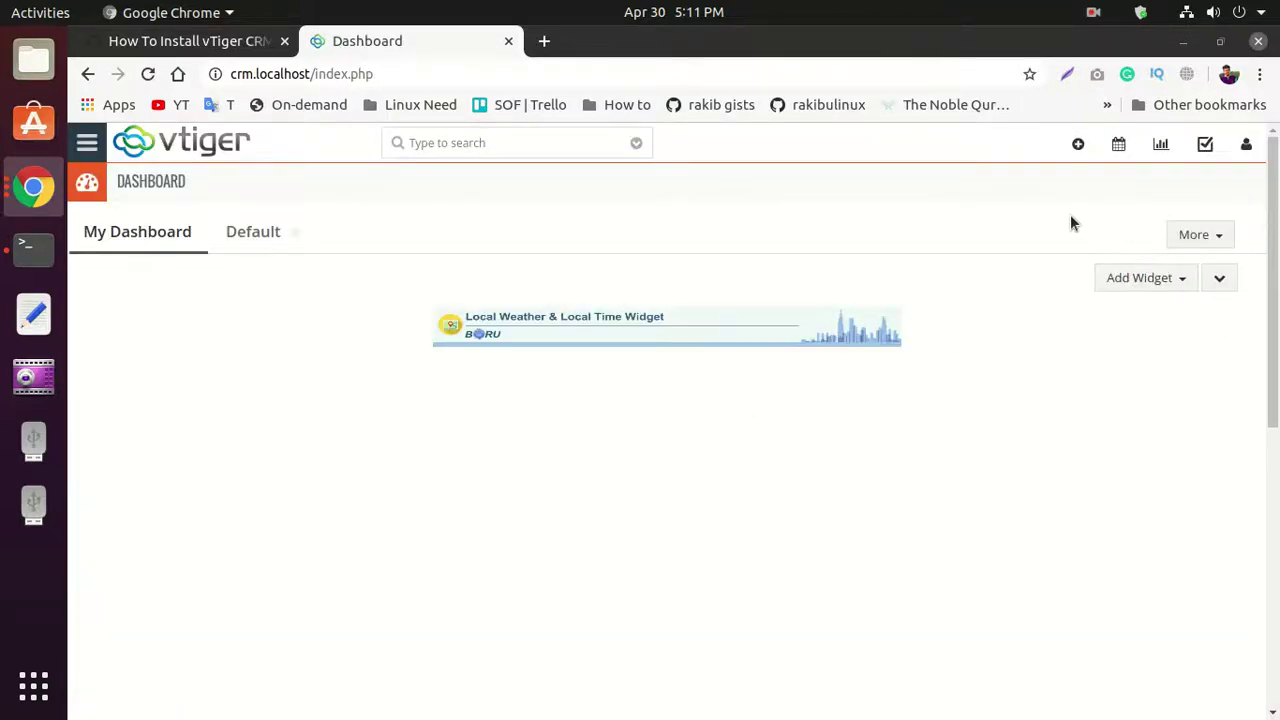
{"action": "scroll", "coordinate": [1073, 240], "scroll_direction": "down", "scroll_amount": 3}
{"action": "scroll", "coordinate": [1070, 300], "scroll_direction": "up", "scroll_amount": 3}
{"action": "left_click", "coordinate": [172, 146]}
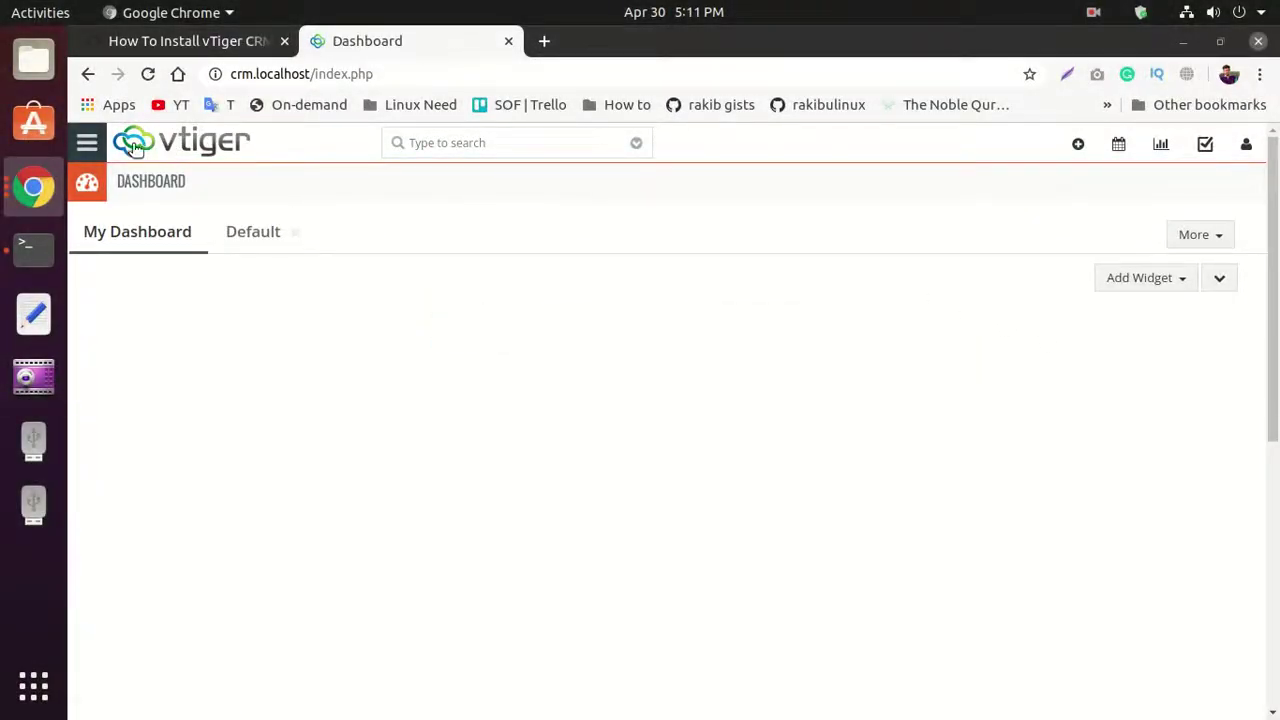
{"action": "left_click", "coordinate": [87, 143]}
{"action": "mouse_move", "coordinate": [200, 219]}
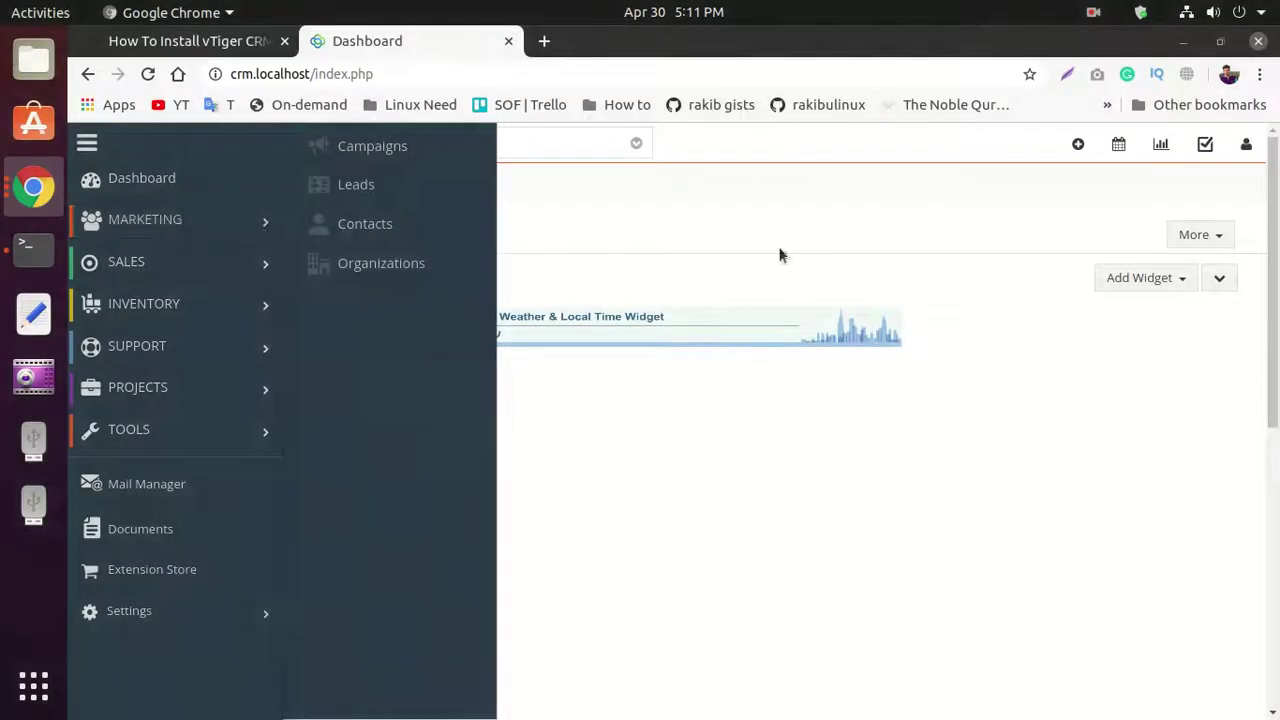
- Review the admin's My Preferences page from the account menu
{"action": "left_click", "coordinate": [734, 273]}
{"action": "left_click", "coordinate": [1246, 144]}
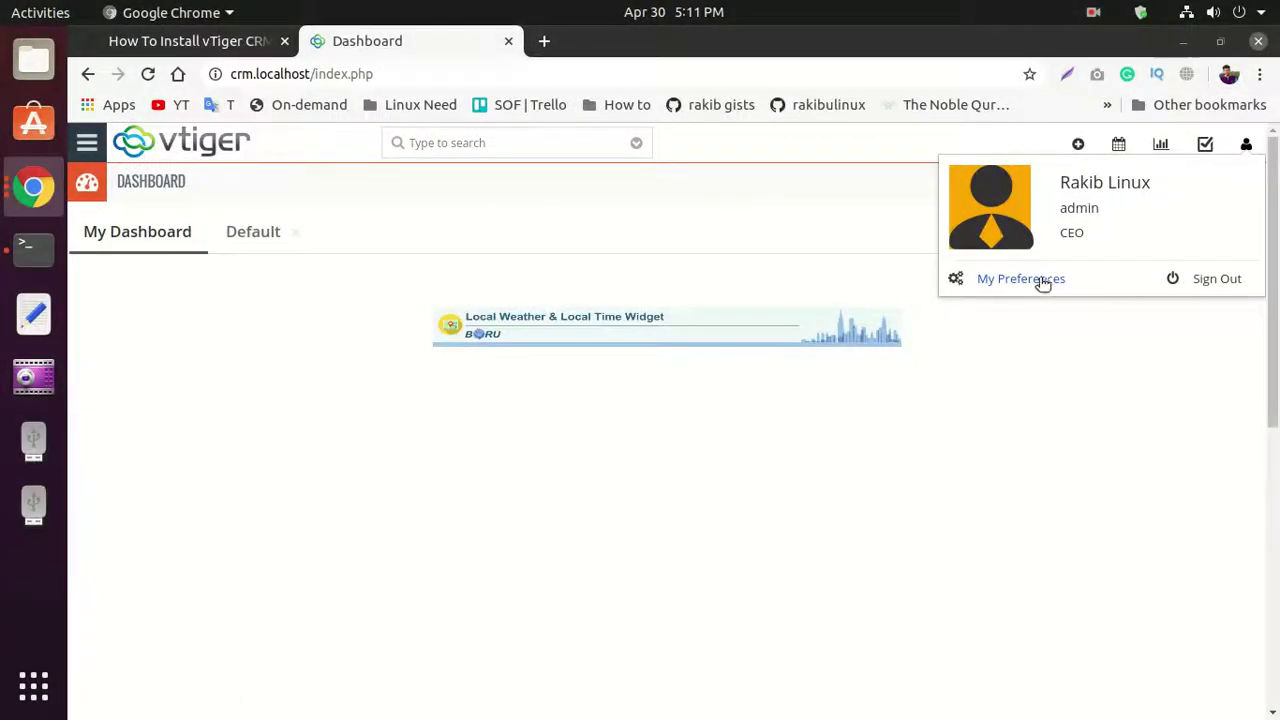
{"action": "left_click", "coordinate": [1039, 280]}
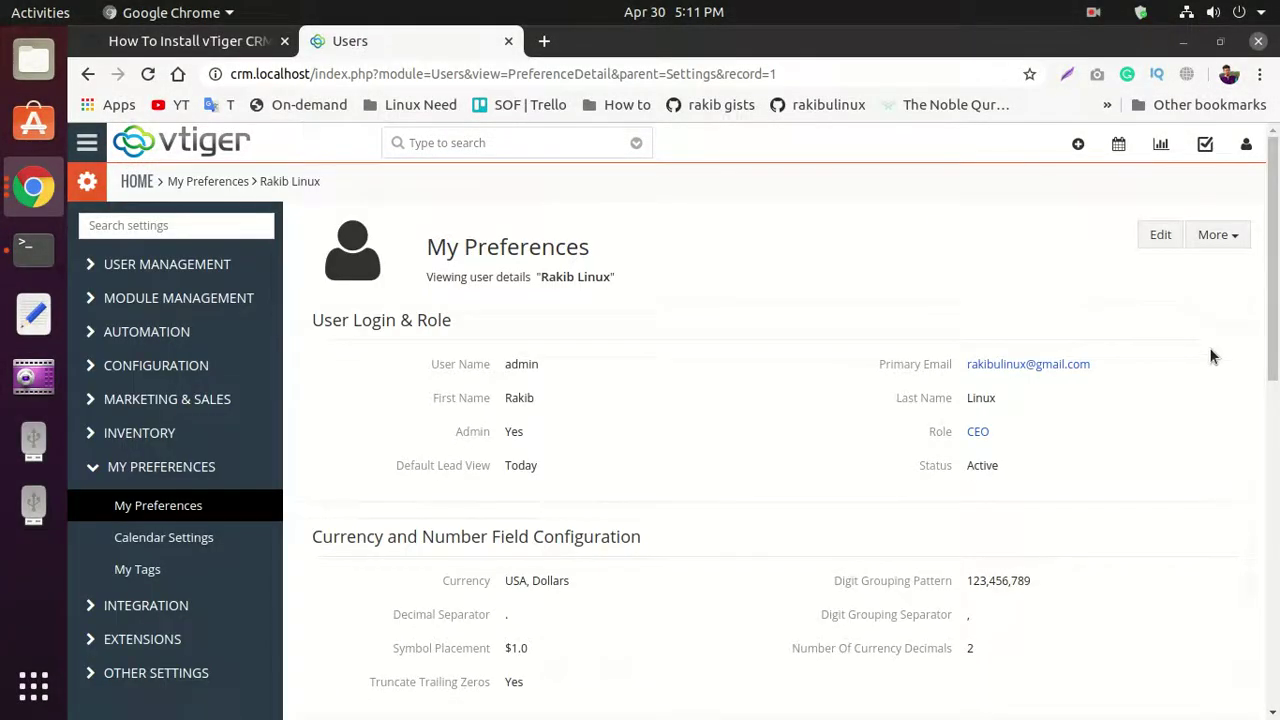
{"action": "scroll", "coordinate": [1210, 360], "scroll_direction": "down", "scroll_amount": 1}
{"action": "scroll", "coordinate": [1211, 371], "scroll_direction": "down", "scroll_amount": 3}
{"action": "scroll", "coordinate": [1211, 371], "scroll_direction": "down", "scroll_amount": 3}
{"action": "scroll", "coordinate": [1212, 375], "scroll_direction": "down", "scroll_amount": 1}
{"action": "scroll", "coordinate": [1209, 390], "scroll_direction": "up", "scroll_amount": 2}
{"action": "scroll", "coordinate": [1180, 371], "scroll_direction": "up", "scroll_amount": 4}
{"action": "scroll", "coordinate": [629, 431], "scroll_direction": "up", "scroll_amount": 1}
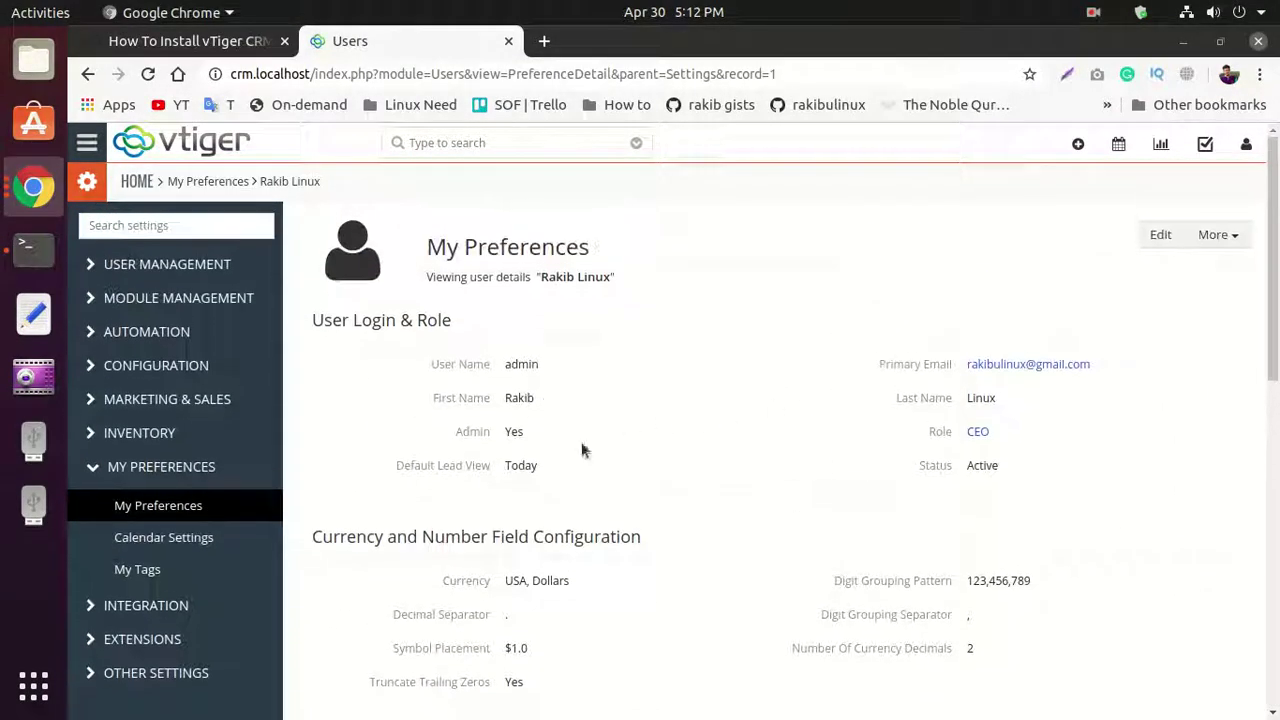
{"action": "scroll", "coordinate": [252, 459], "scroll_direction": "down", "scroll_amount": 1}
- View Calendar Settings, My Tags, and the Integration > PBXManager settings
{"action": "left_click", "coordinate": [208, 438]}
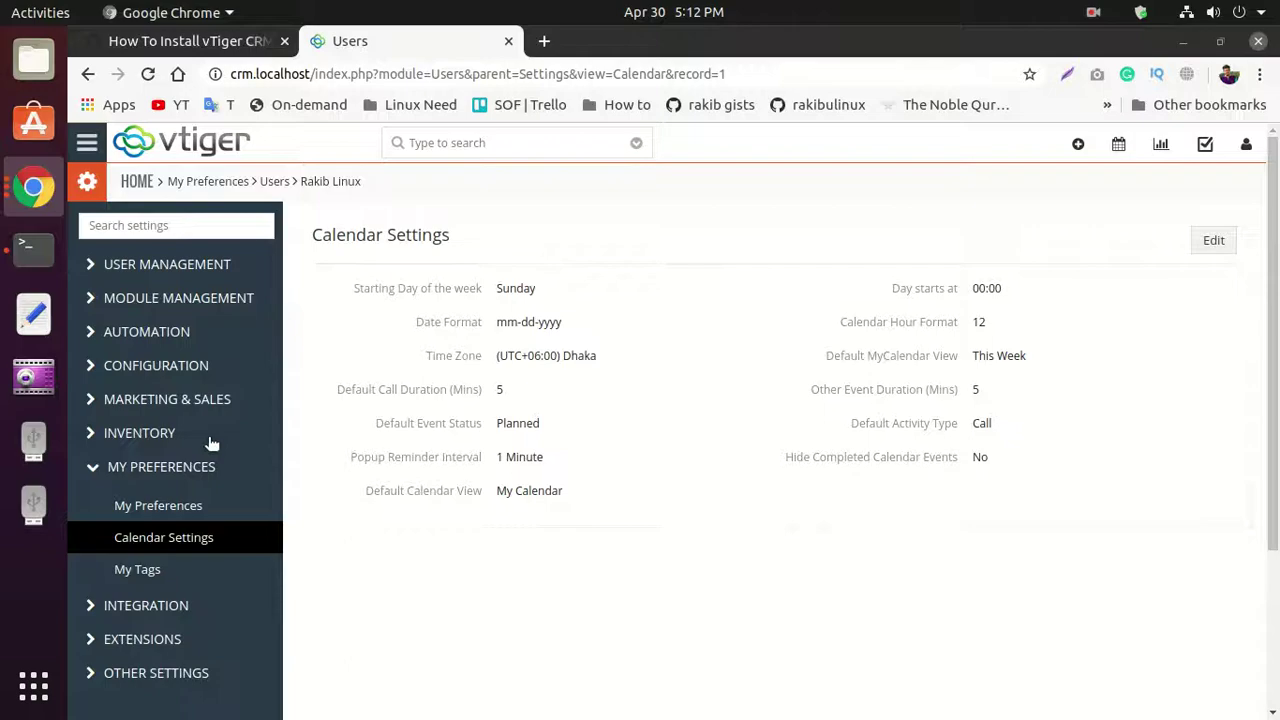
{"action": "left_click", "coordinate": [173, 571]}
{"action": "scroll", "coordinate": [173, 574], "scroll_direction": "down", "scroll_amount": 3}
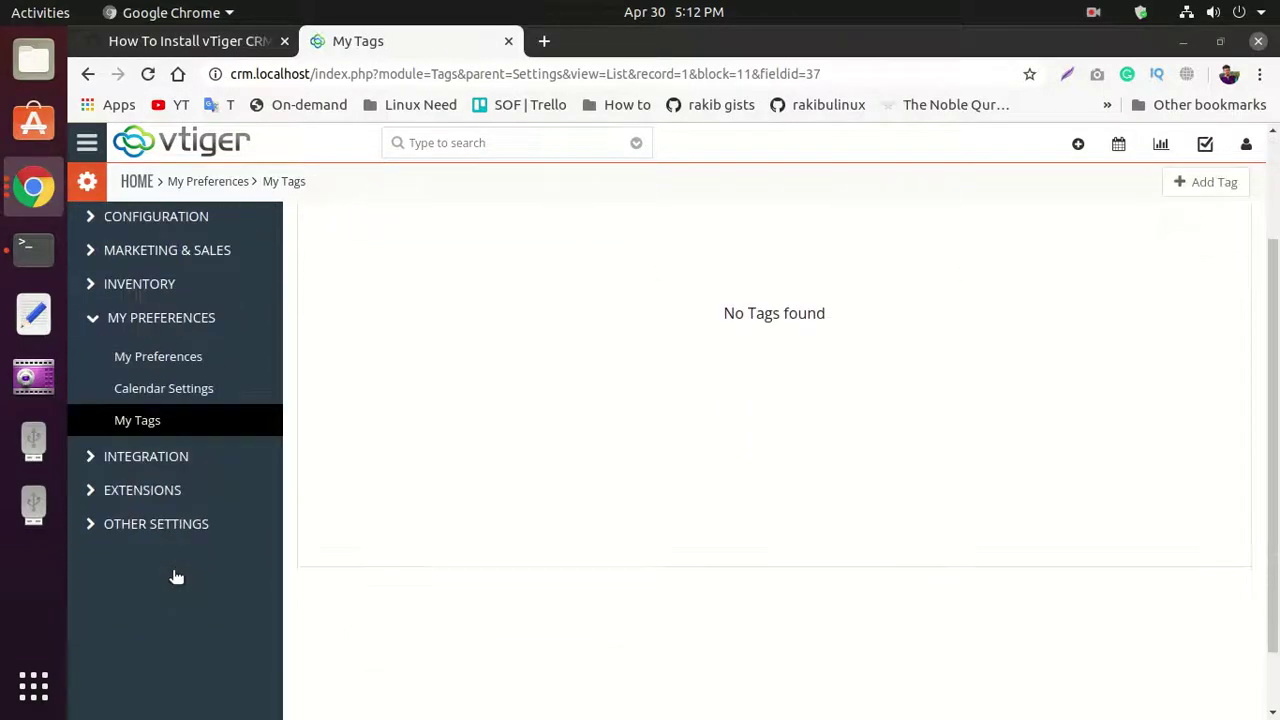
{"action": "left_click", "coordinate": [173, 456]}
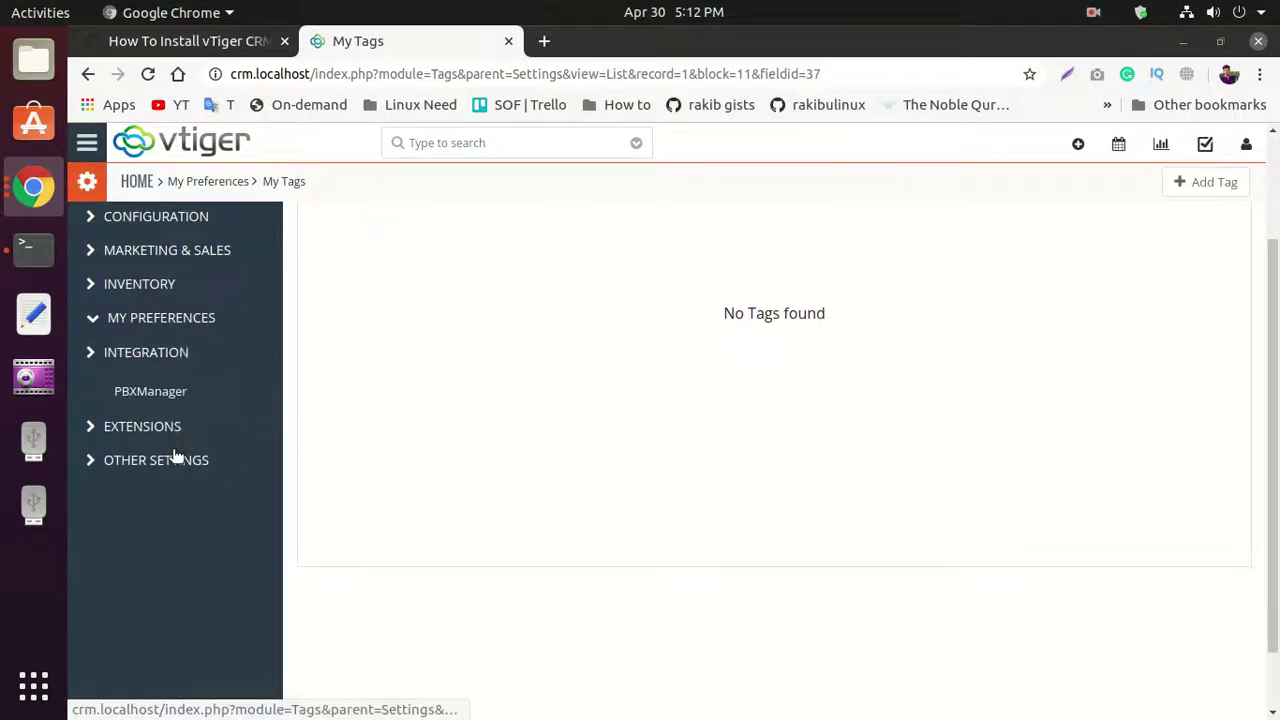
{"action": "left_click", "coordinate": [185, 398]}
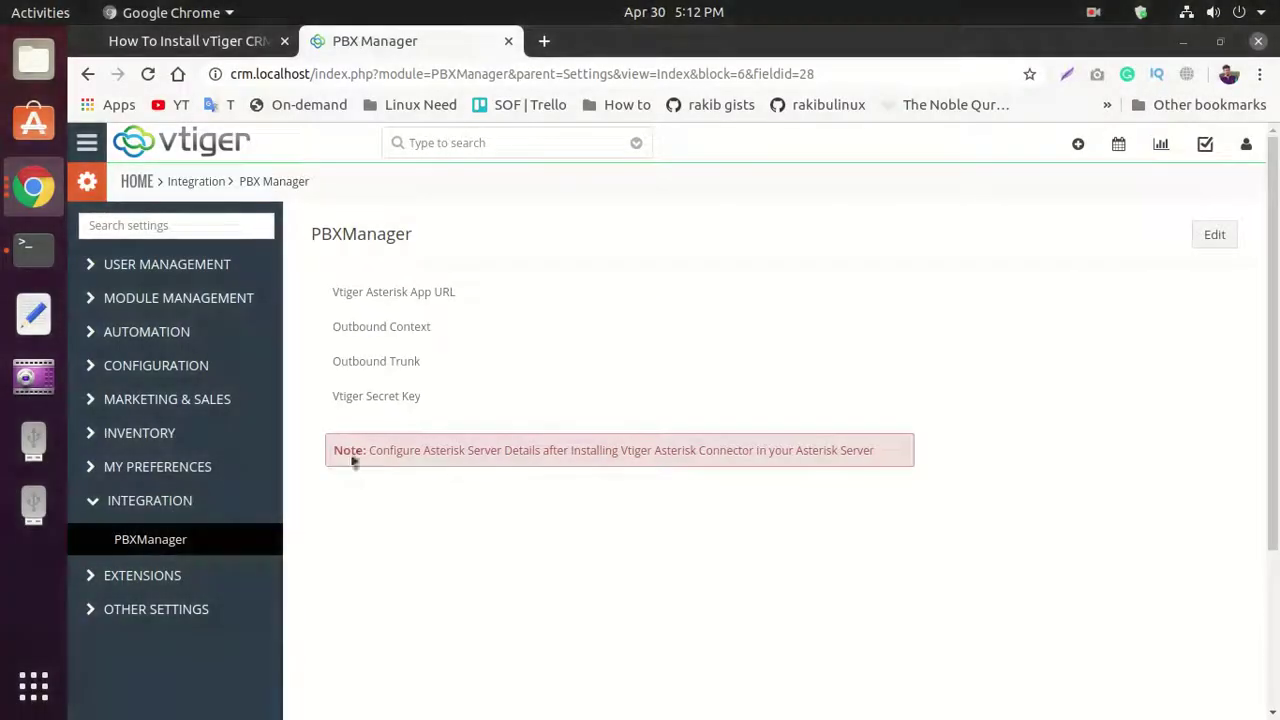
- Look over the PBX Manager settings with empty Asterisk App URL and outbound fields
{"action": "left_click", "coordinate": [1214, 236]}
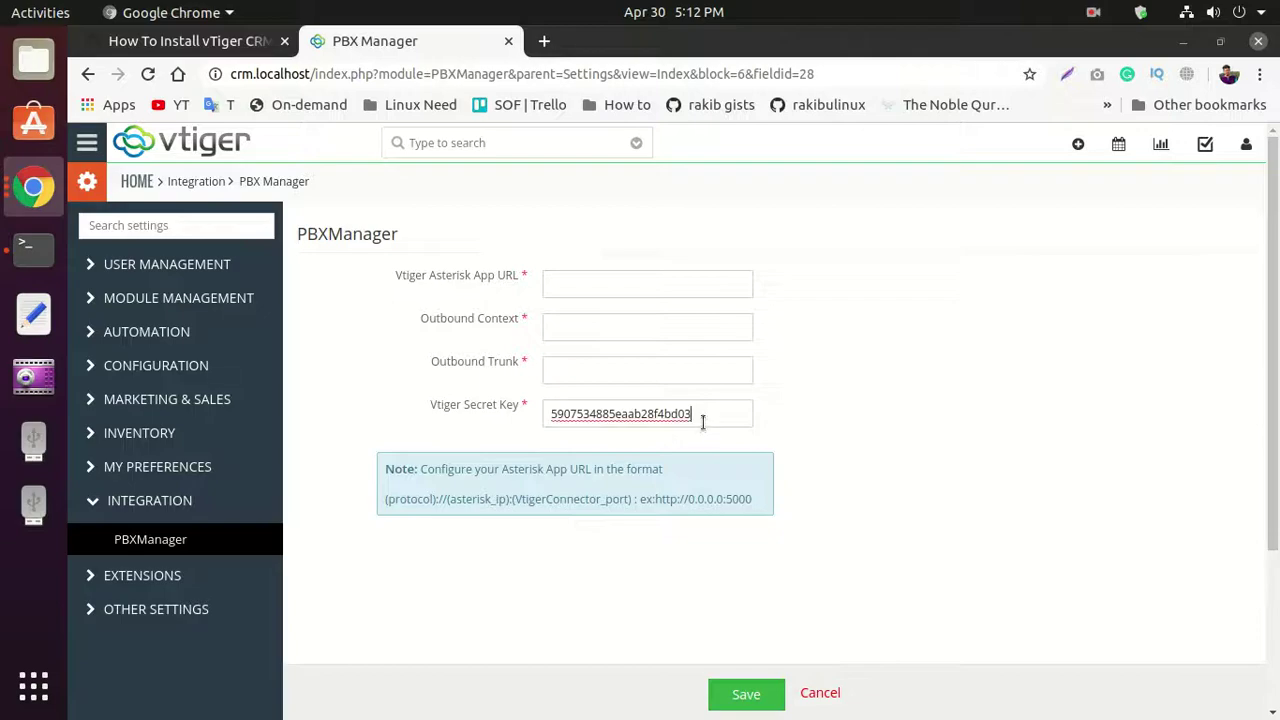
{"action": "scroll", "coordinate": [779, 327], "scroll_direction": "down", "scroll_amount": 3}
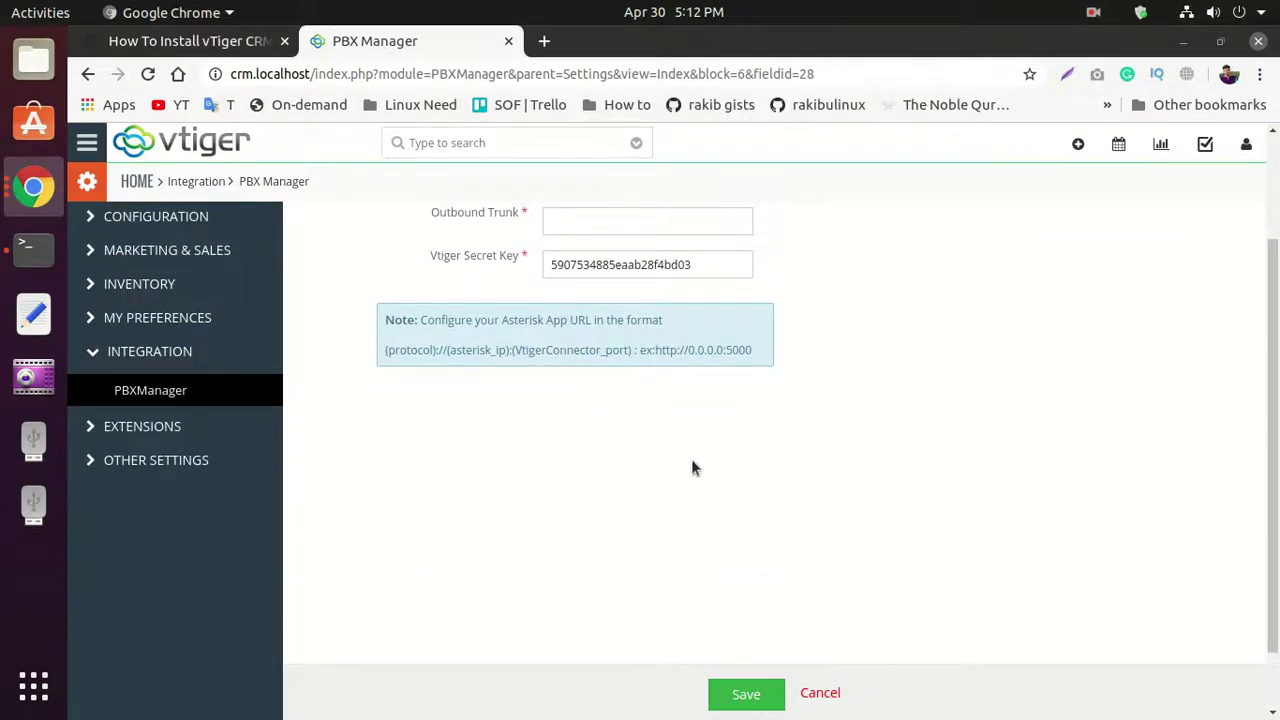
{"action": "scroll", "coordinate": [866, 410], "scroll_direction": "down", "scroll_amount": 1}
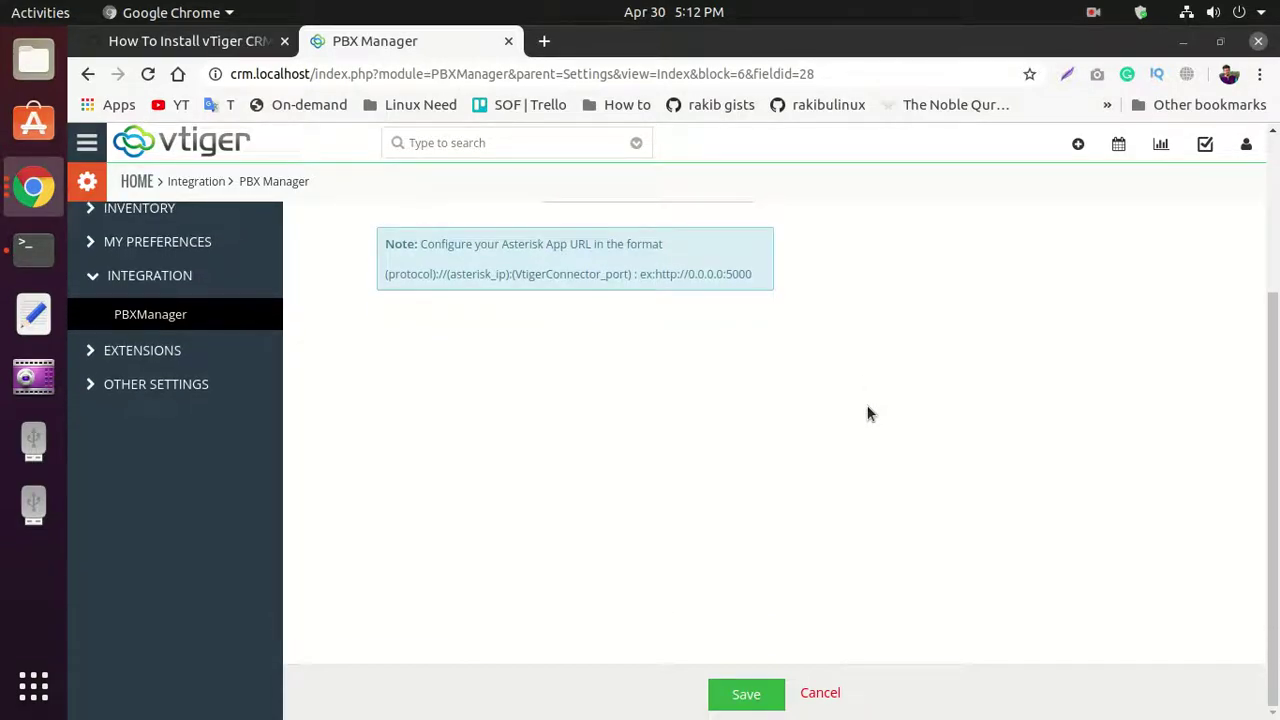
{"action": "scroll", "coordinate": [851, 454], "scroll_direction": "up", "scroll_amount": 5}
- Browse the Extensions (Google), Integration and My Preferences groups, then expand User Management
{"action": "left_click", "coordinate": [190, 576]}
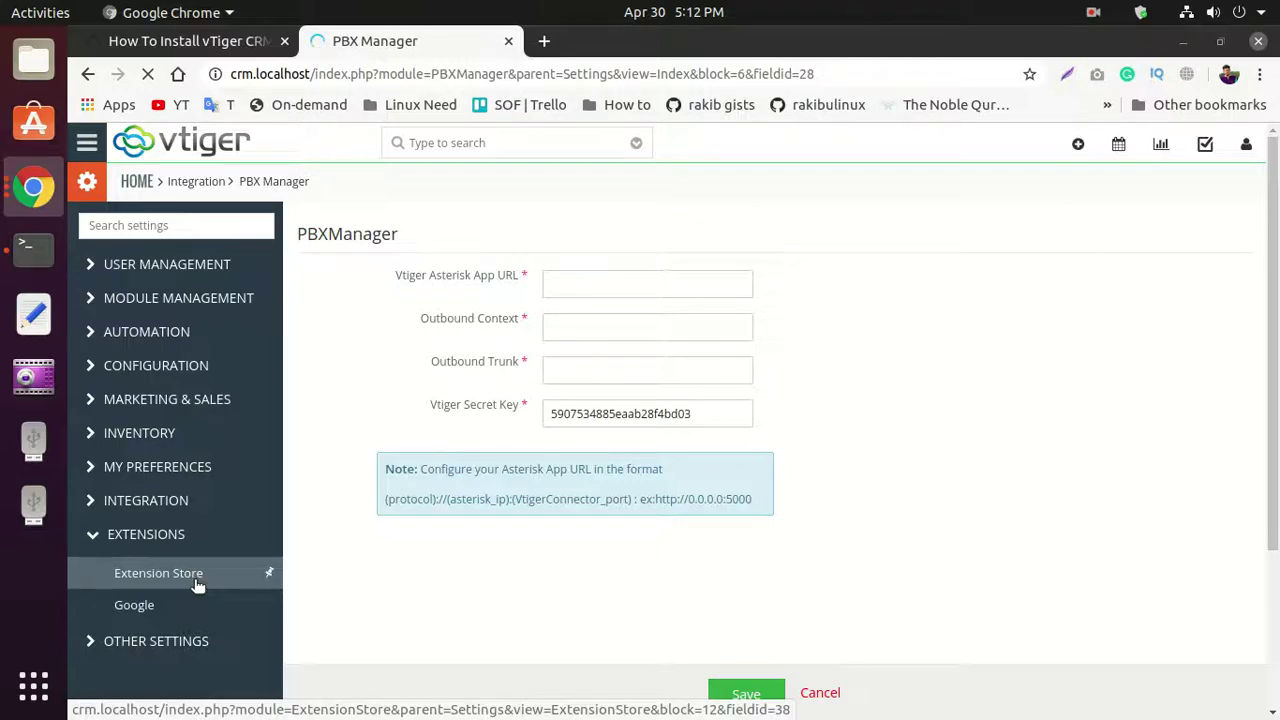
{"action": "scroll", "coordinate": [228, 558], "scroll_direction": "down", "scroll_amount": 2}
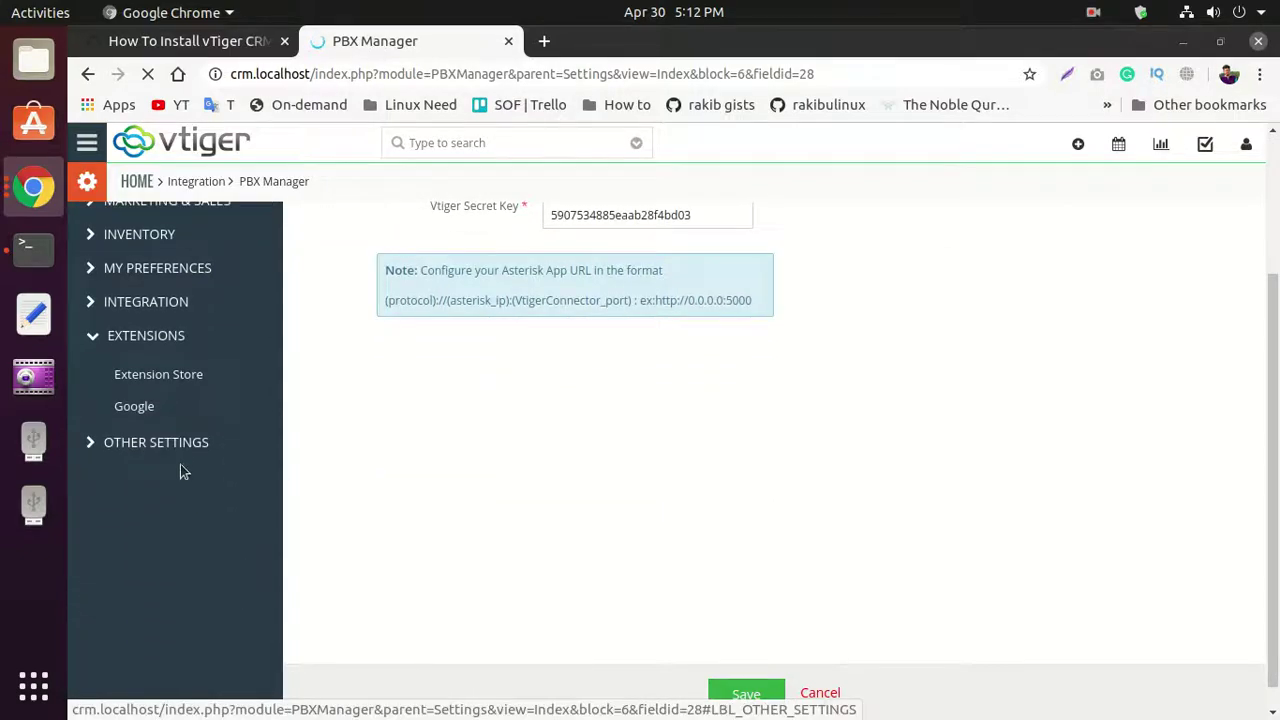
{"action": "left_click", "coordinate": [173, 407]}
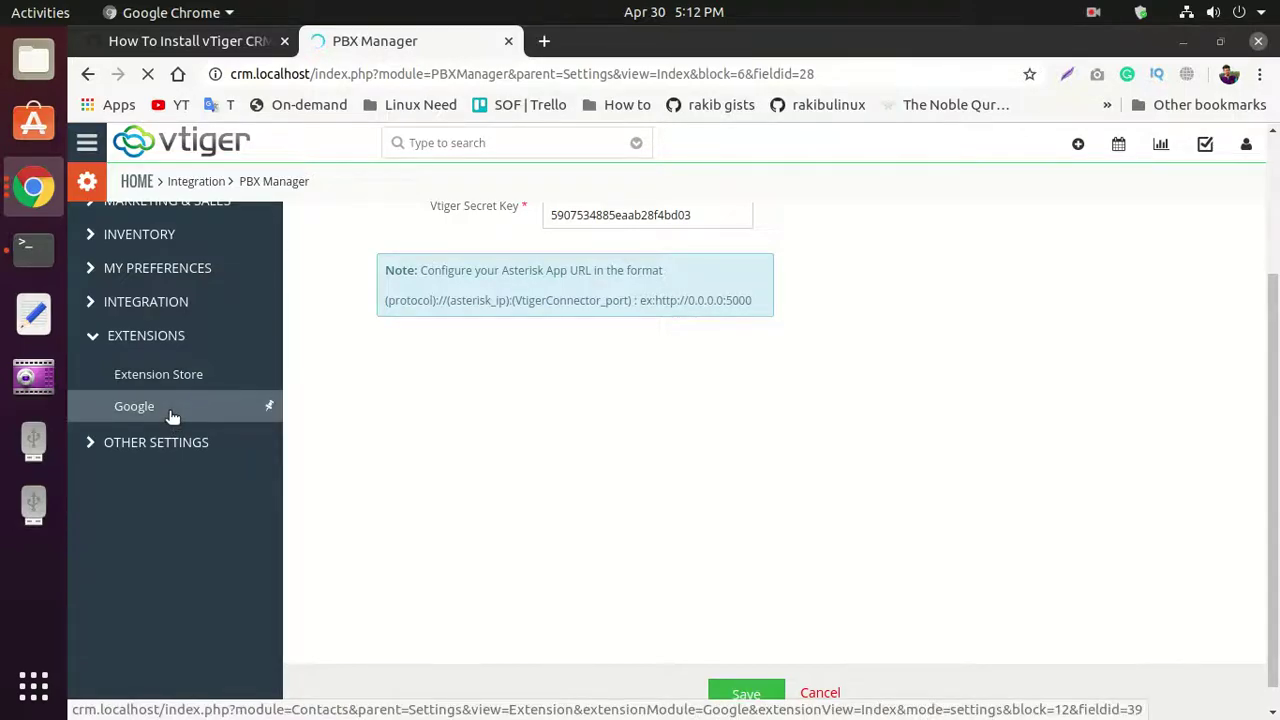
{"action": "scroll", "coordinate": [171, 416], "scroll_direction": "up", "scroll_amount": 2}
{"action": "left_click", "coordinate": [170, 402]}
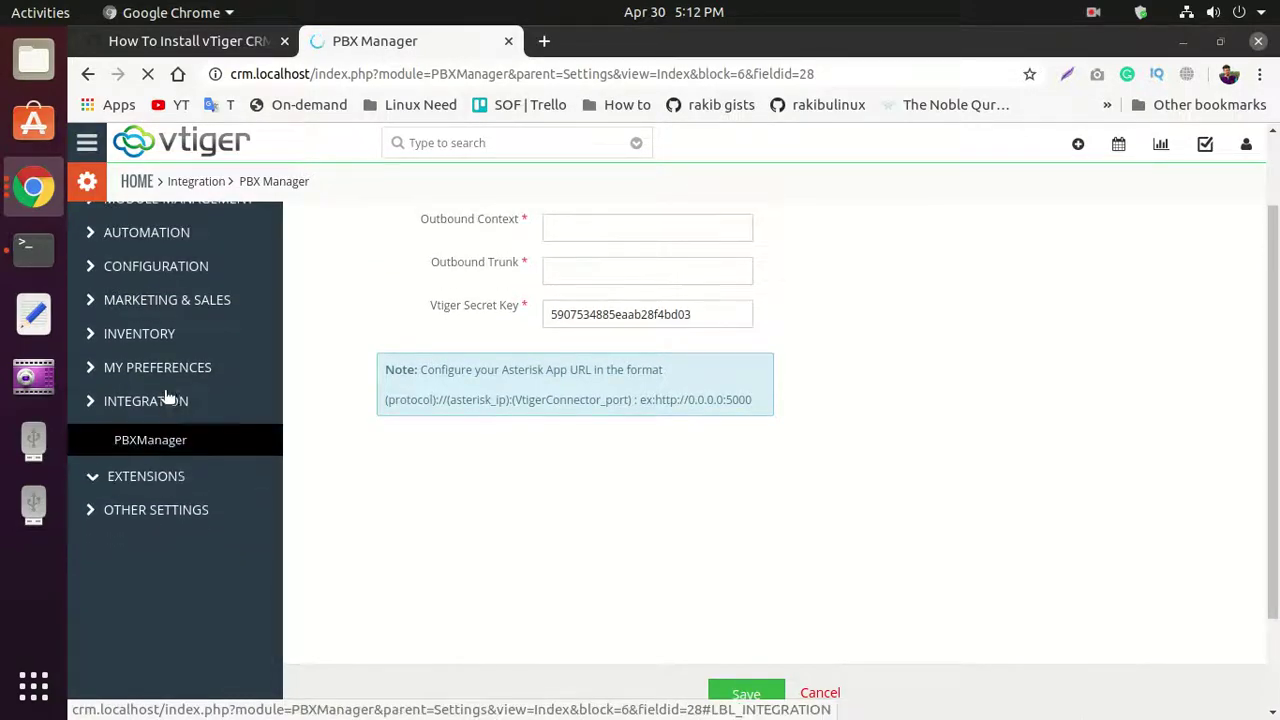
{"action": "left_click", "coordinate": [163, 370]}
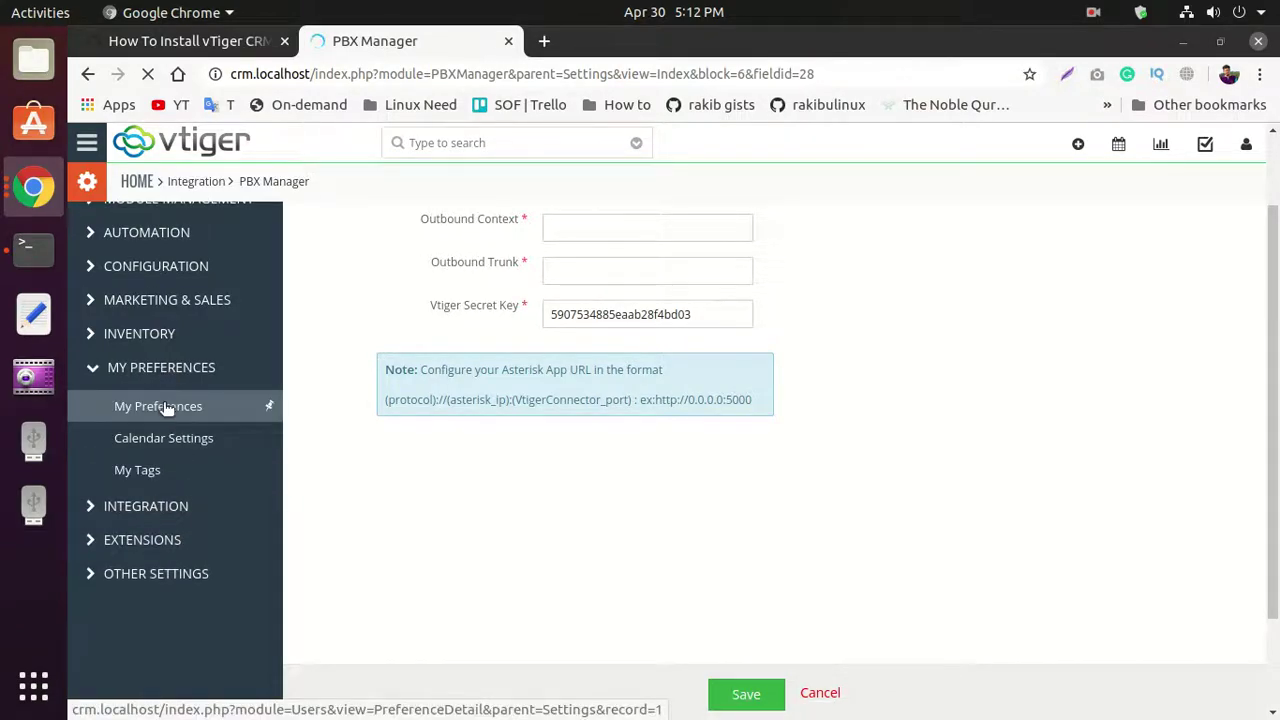
{"action": "left_click", "coordinate": [165, 405]}
{"action": "scroll", "coordinate": [190, 425], "scroll_direction": "up", "scroll_amount": 2}
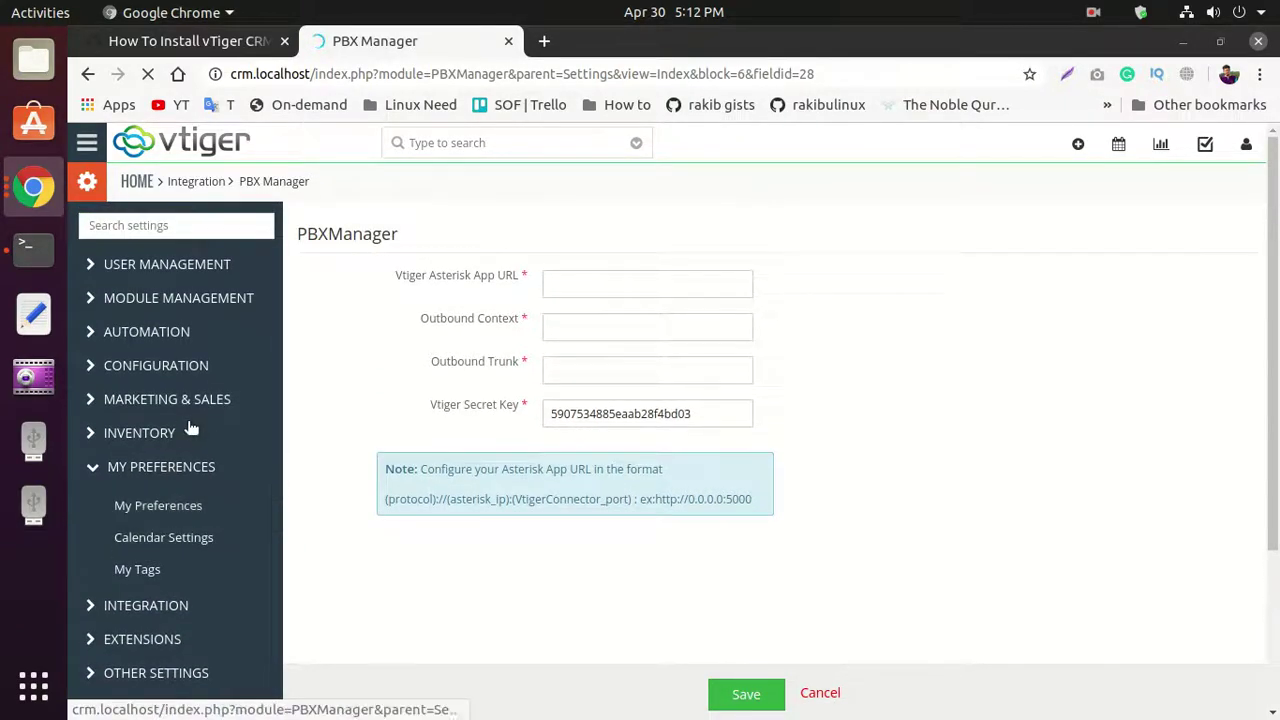
{"action": "left_click", "coordinate": [182, 264]}
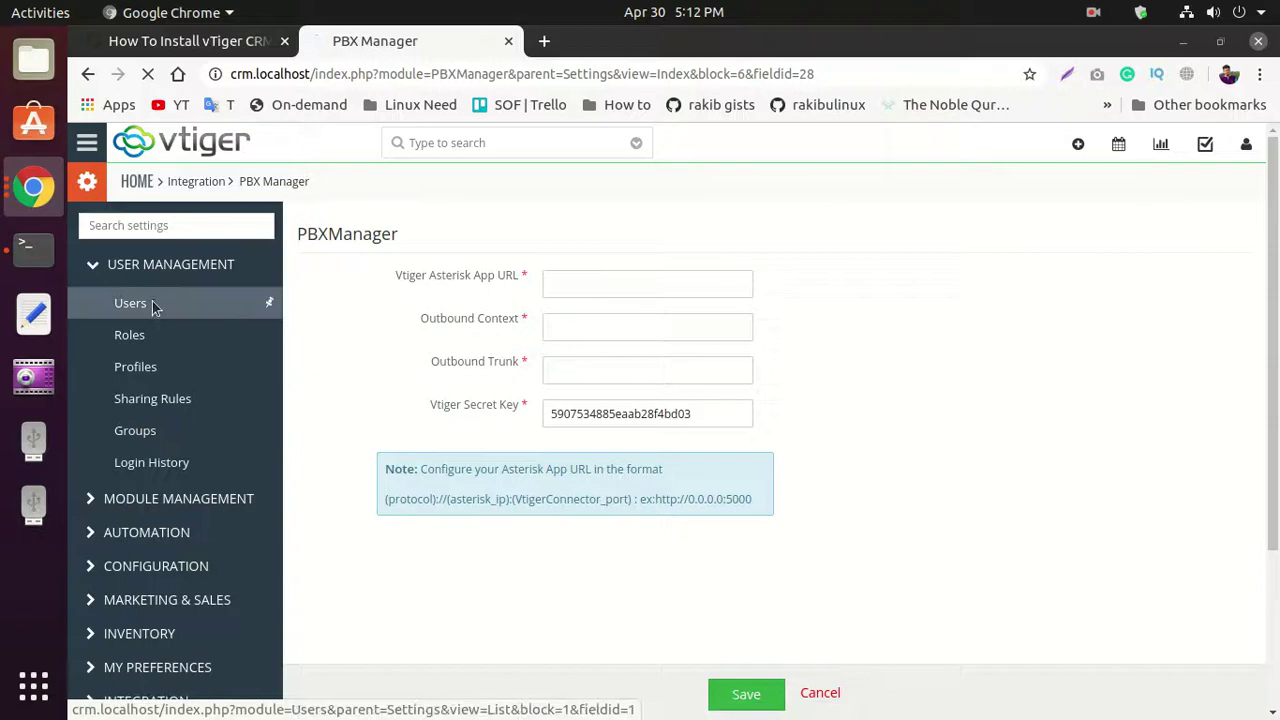
- Review the Users list and the Roles hierarchy
{"action": "left_click", "coordinate": [152, 302]}
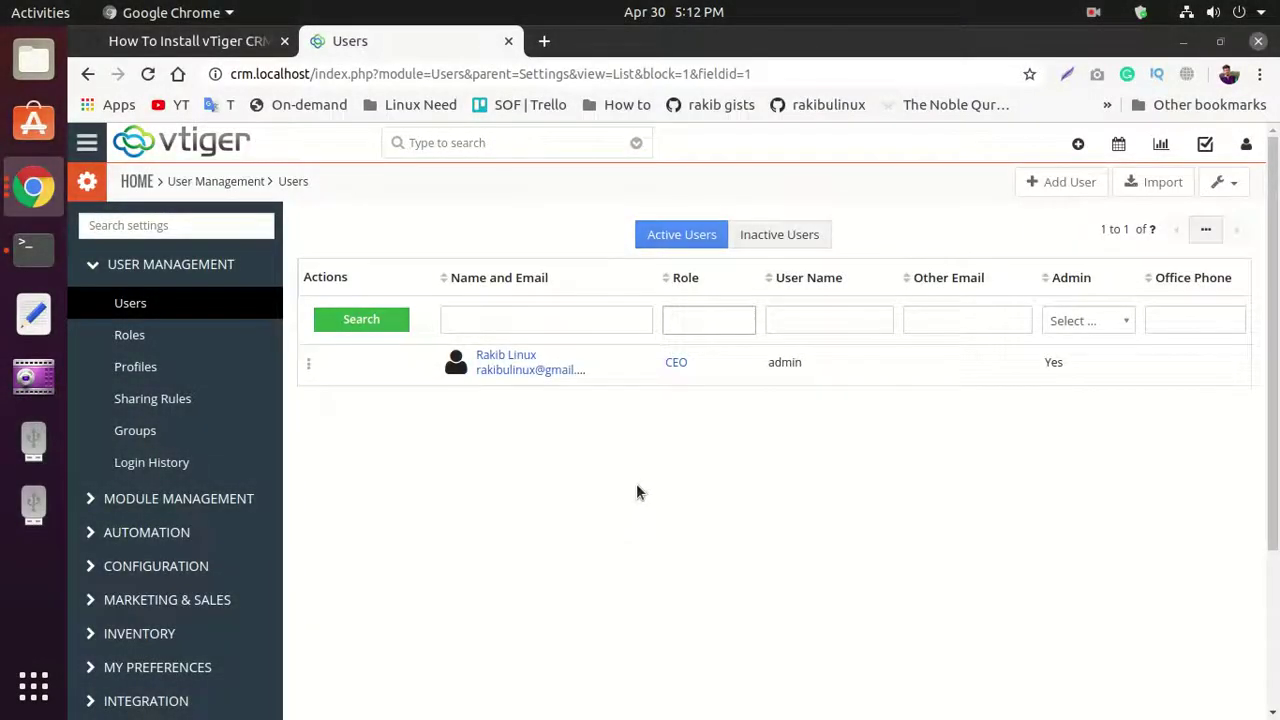
{"action": "left_click", "coordinate": [149, 338]}
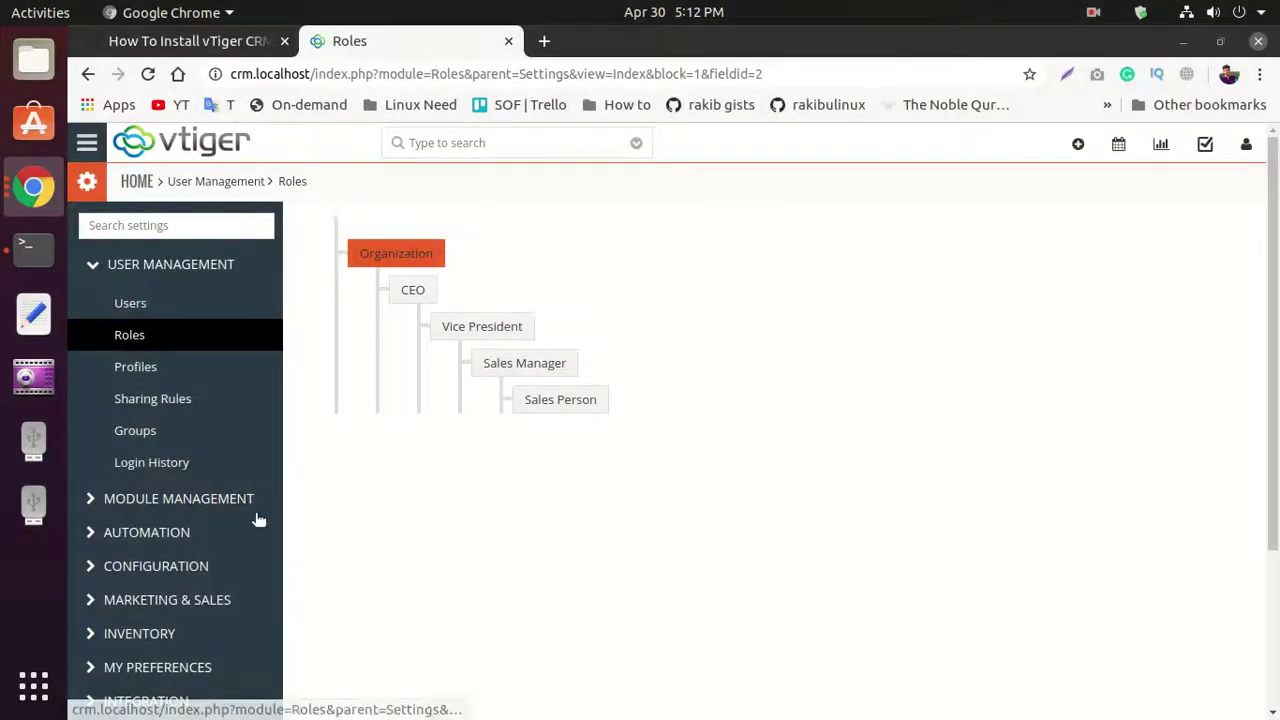
{"action": "scroll", "coordinate": [262, 530], "scroll_direction": "down", "scroll_amount": 4}
{"action": "scroll", "coordinate": [267, 540], "scroll_direction": "up", "scroll_amount": 4}
- Scan the Module Management module list, then return to the settings summary via HOME
{"action": "left_click", "coordinate": [192, 449]}
{"action": "left_click", "coordinate": [171, 292]}
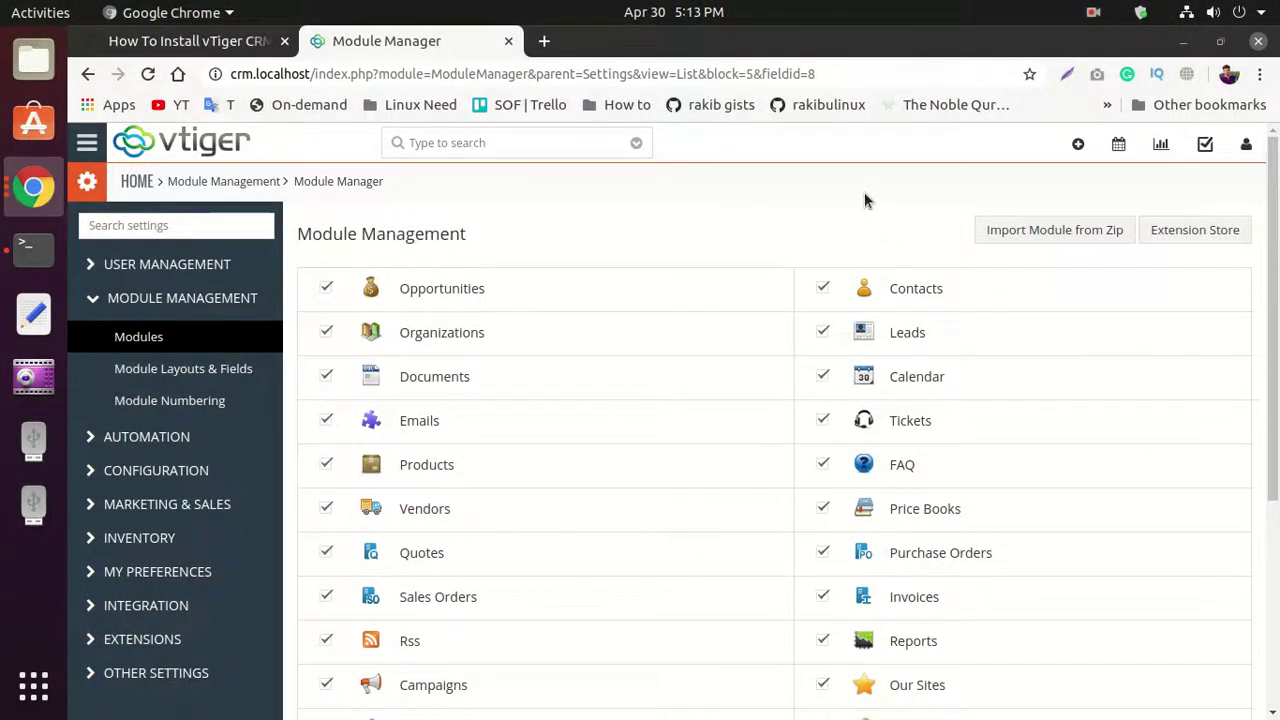
{"action": "scroll", "coordinate": [868, 351], "scroll_direction": "down", "scroll_amount": 2}
{"action": "scroll", "coordinate": [866, 403], "scroll_direction": "down", "scroll_amount": 2}
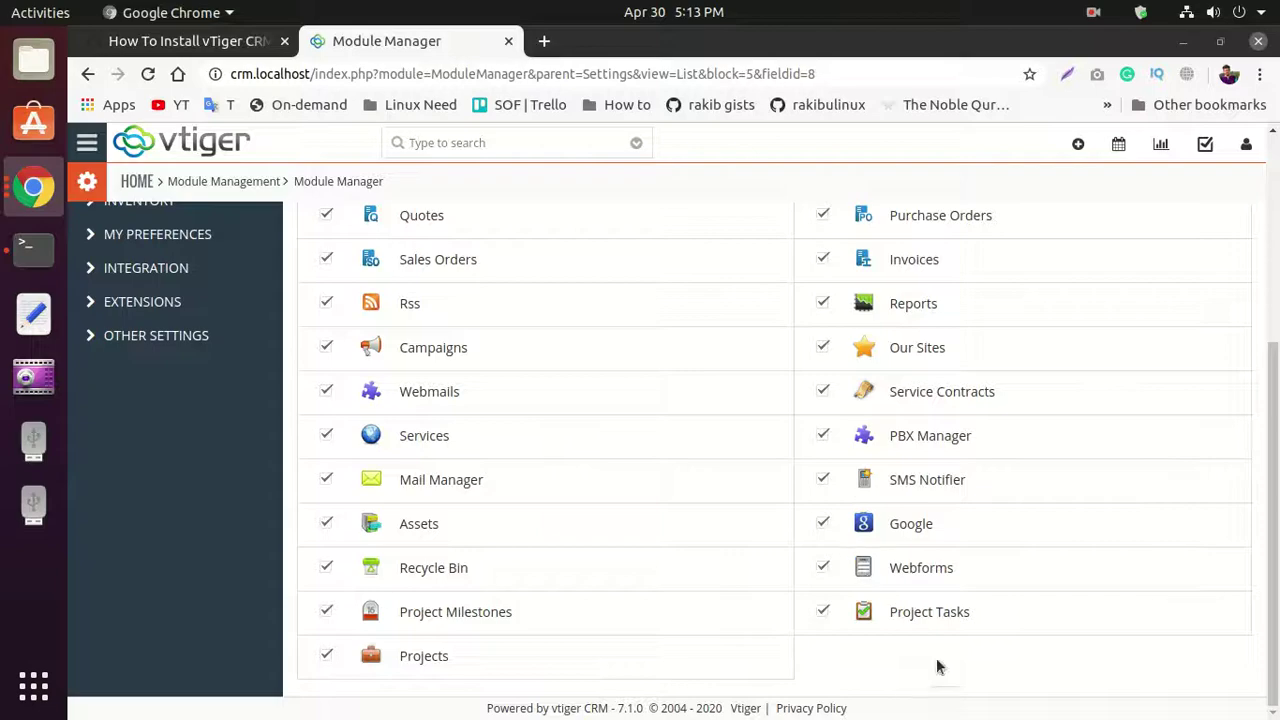
{"action": "scroll", "coordinate": [920, 653], "scroll_direction": "up", "scroll_amount": 5}
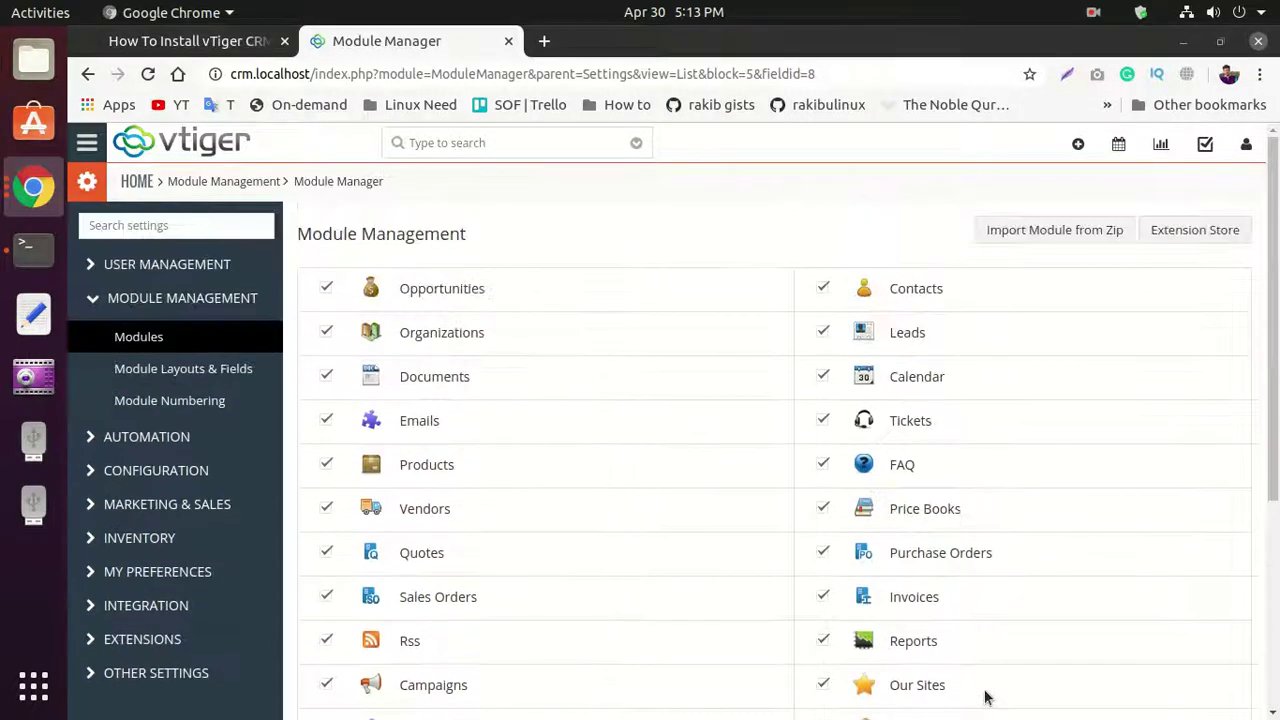
{"action": "left_click", "coordinate": [140, 183]}
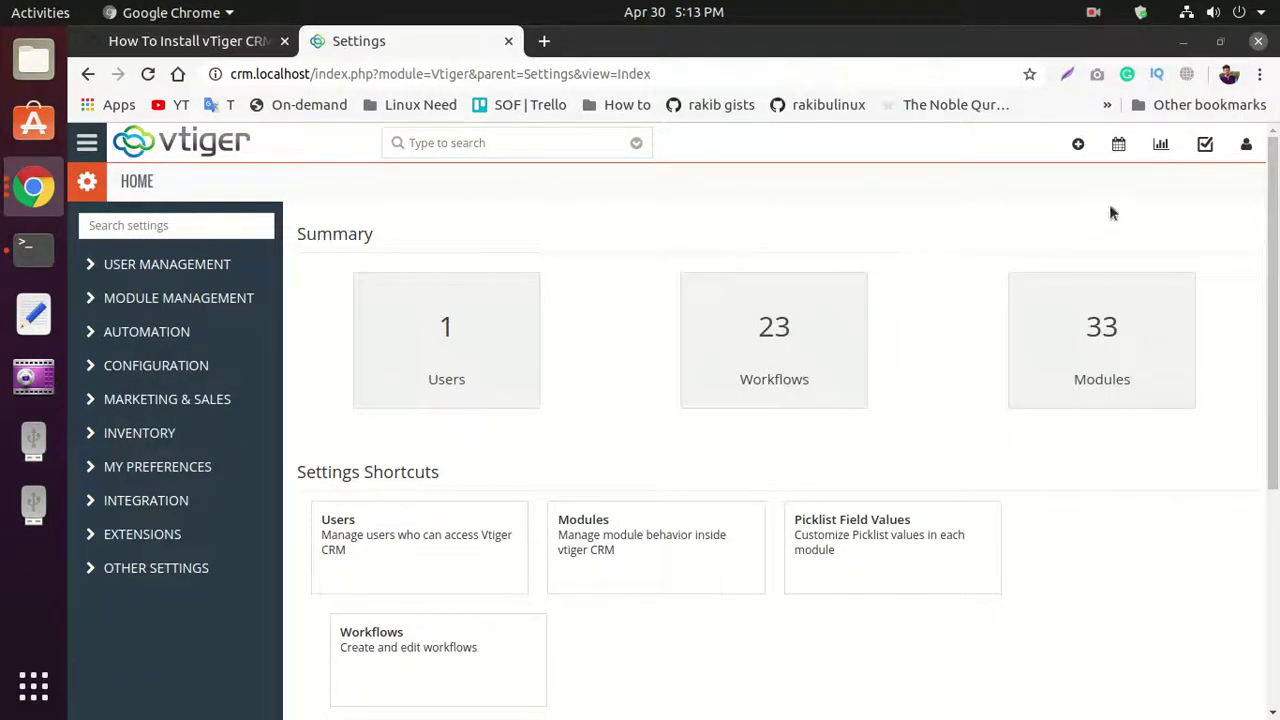
- Sign out of the admin account, then fill 'admin' into the login Username field from Chrome's autofill
{"action": "left_click", "coordinate": [1246, 144]}
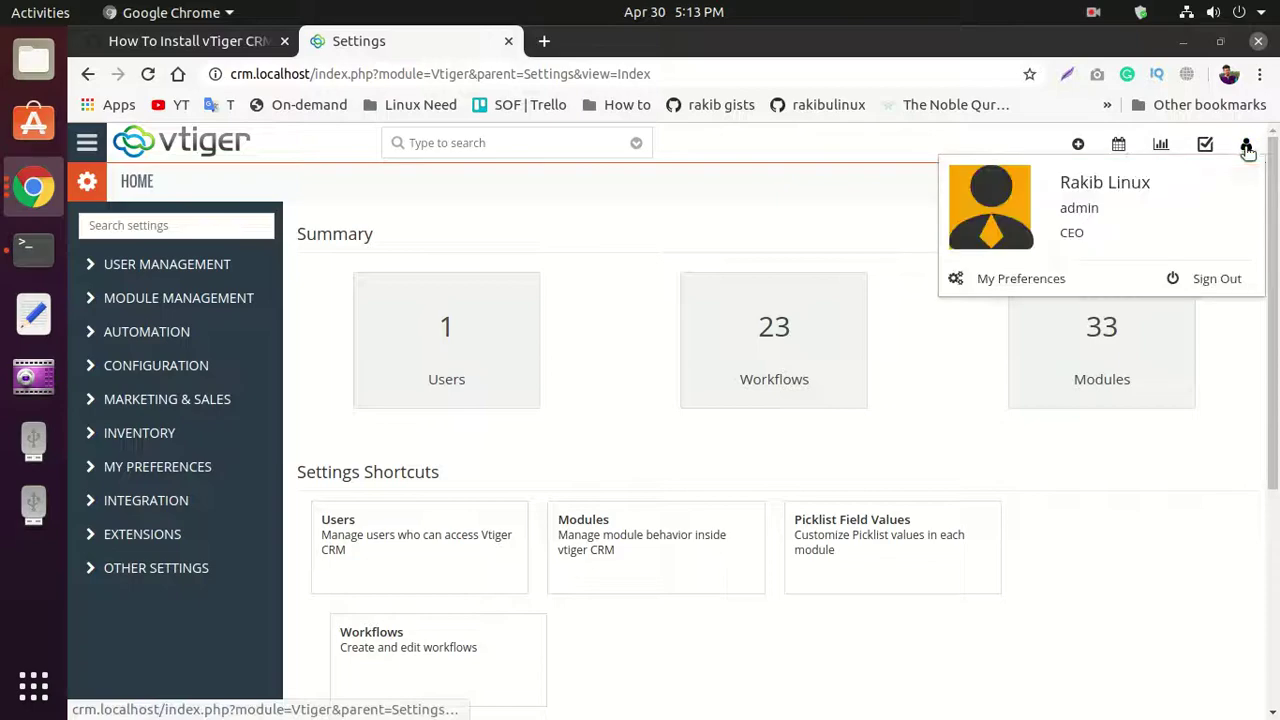
{"action": "left_click", "coordinate": [1216, 279]}
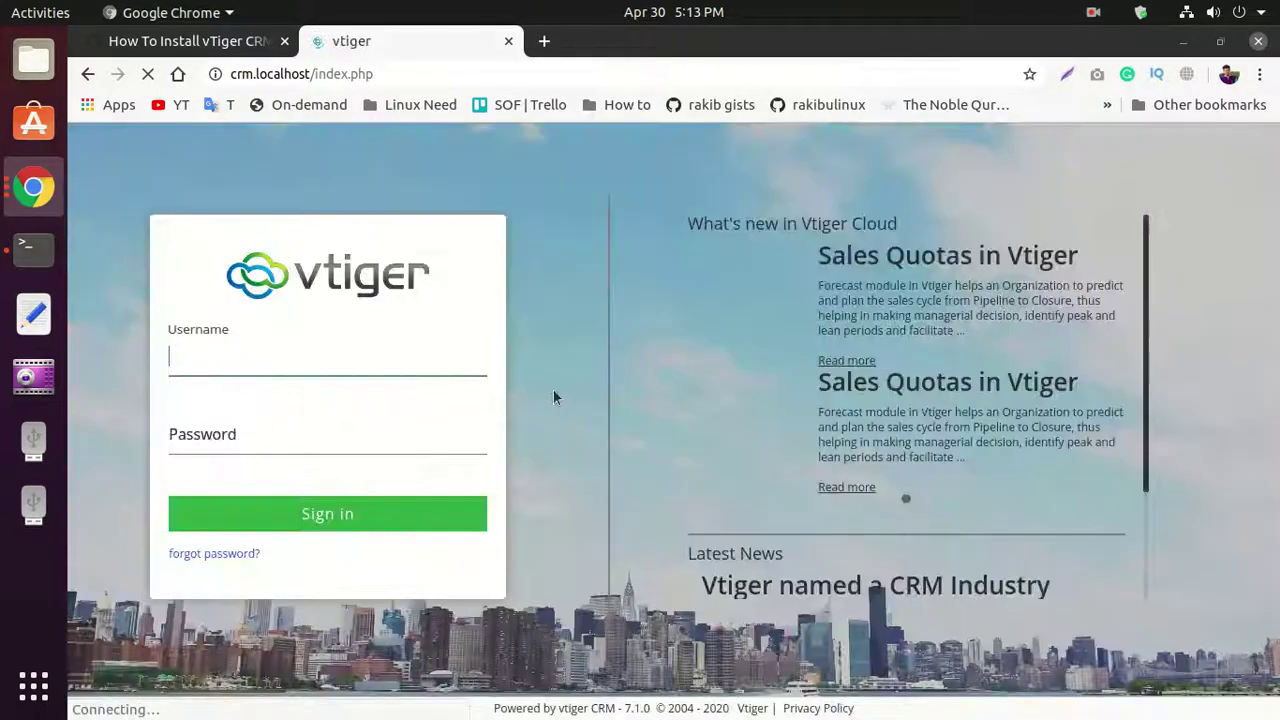
{"action": "left_click", "coordinate": [277, 362]}
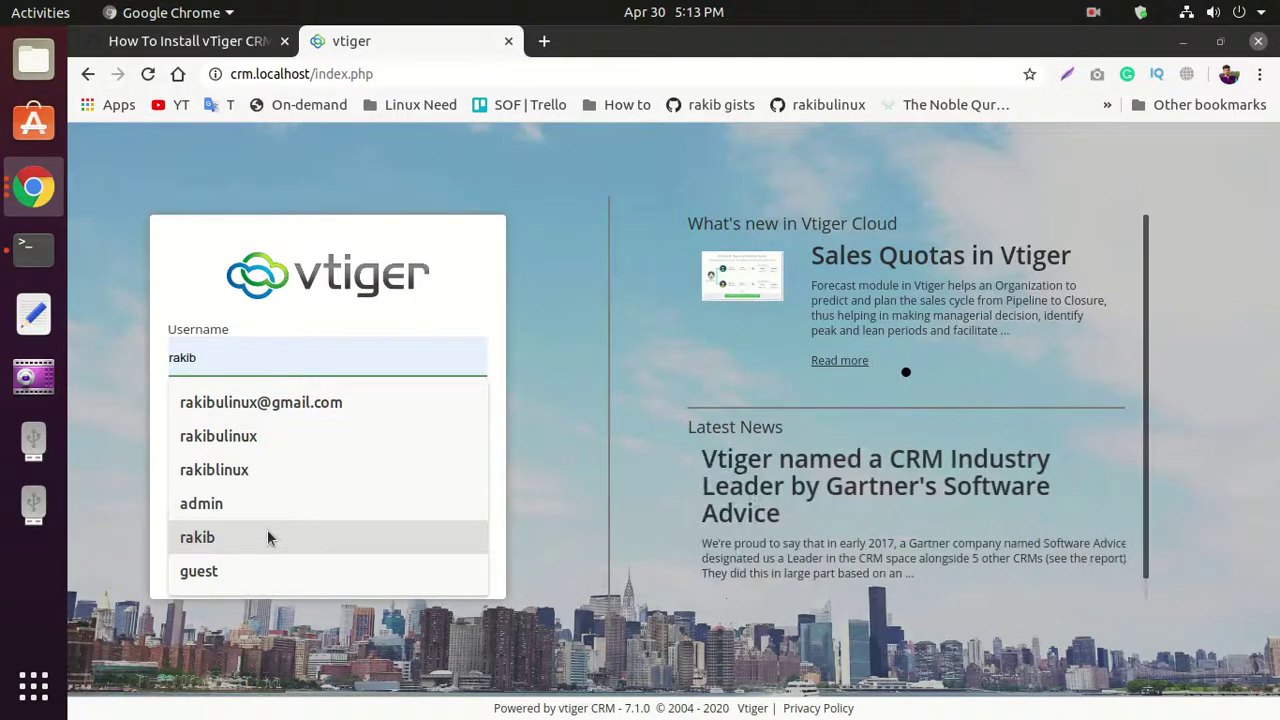
{"action": "left_click", "coordinate": [273, 503]}
{"action": "left_click", "coordinate": [282, 441]}
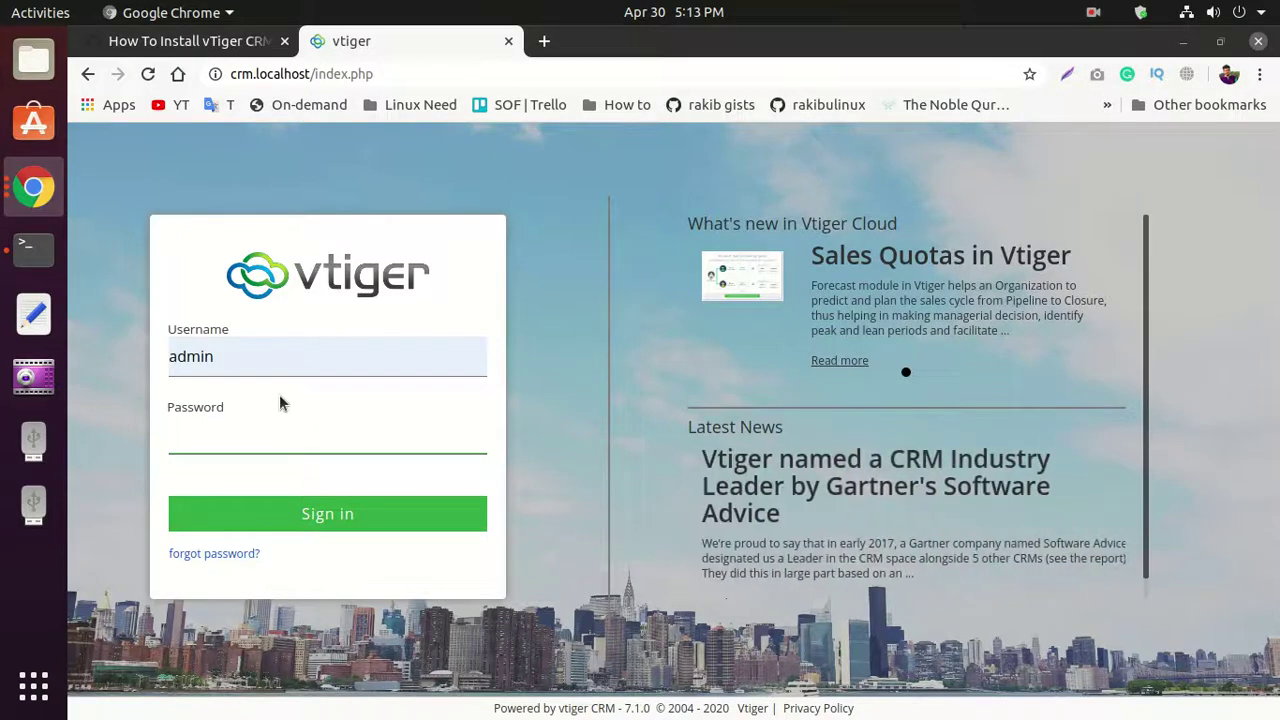
- Check the installation guide tab, paste the account password on the vtiger login page and sign in as admin
{"action": "left_click", "coordinate": [190, 41]}
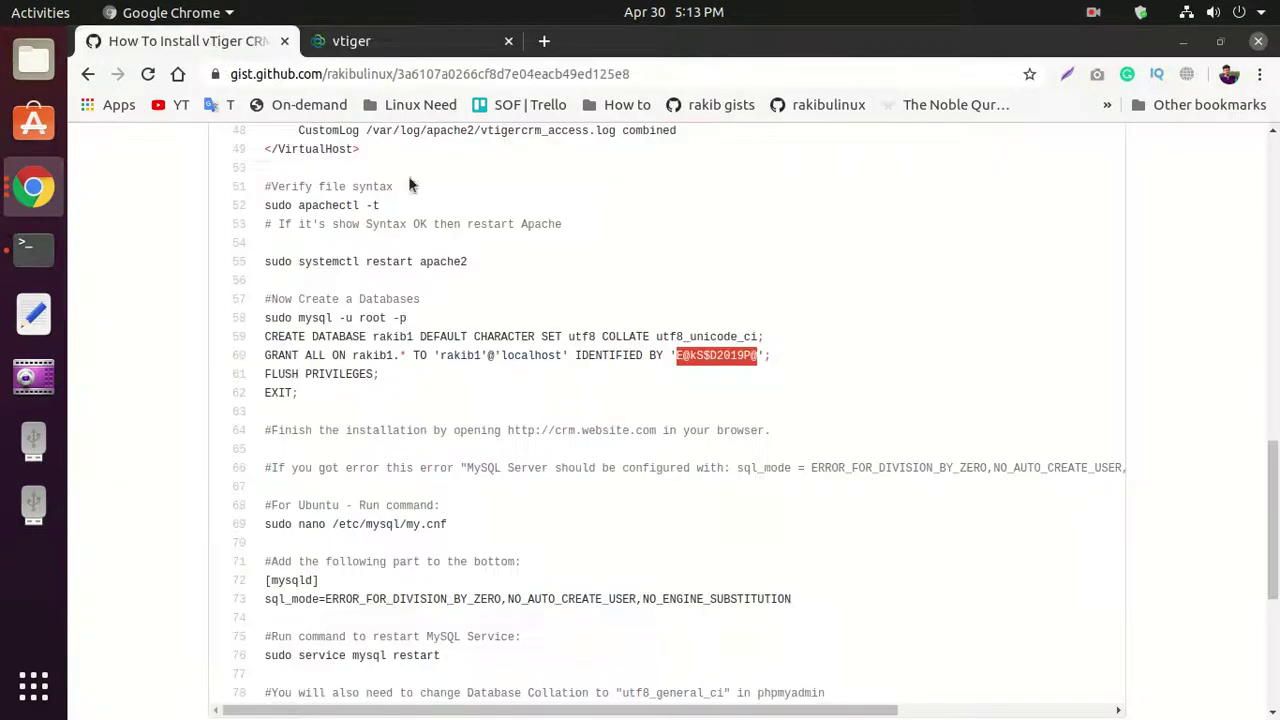
{"action": "left_click", "coordinate": [410, 41]}
{"action": "key", "text": "ctrl+v"}
{"action": "left_click", "coordinate": [350, 520]}
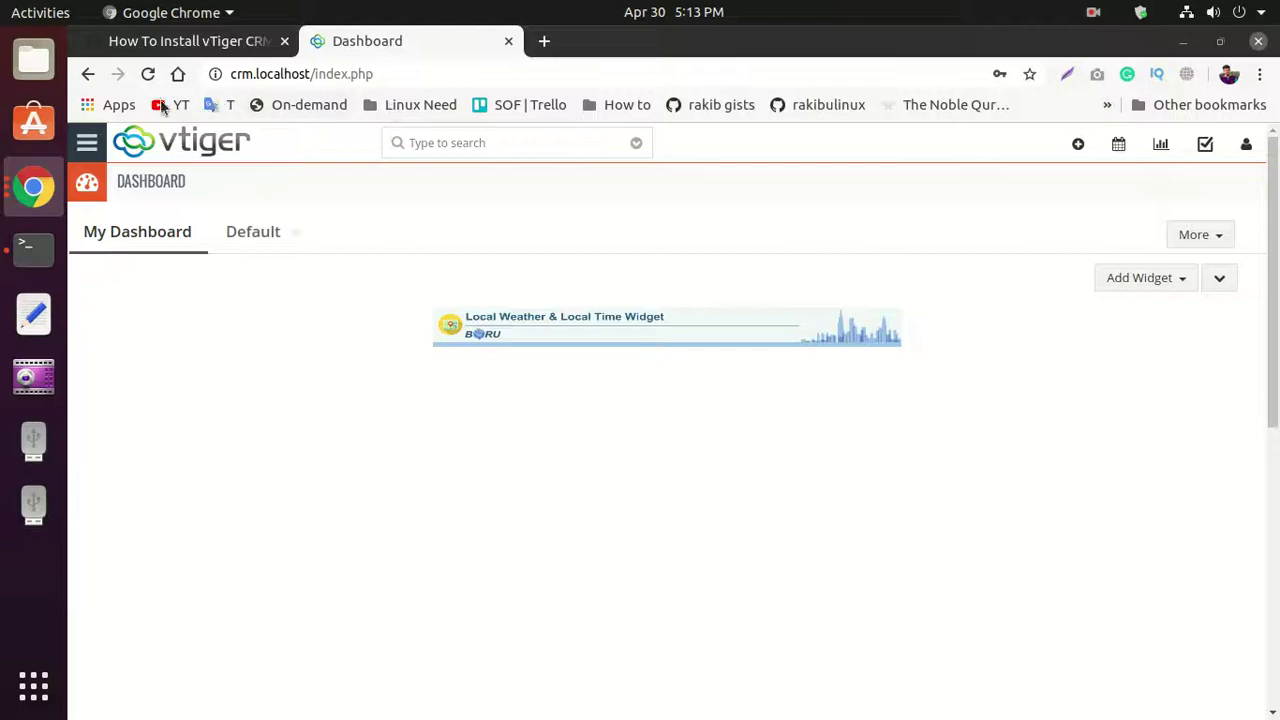
- Sign out of vtiger again from the admin account menu at the top right
{"action": "left_click", "coordinate": [89, 75]}
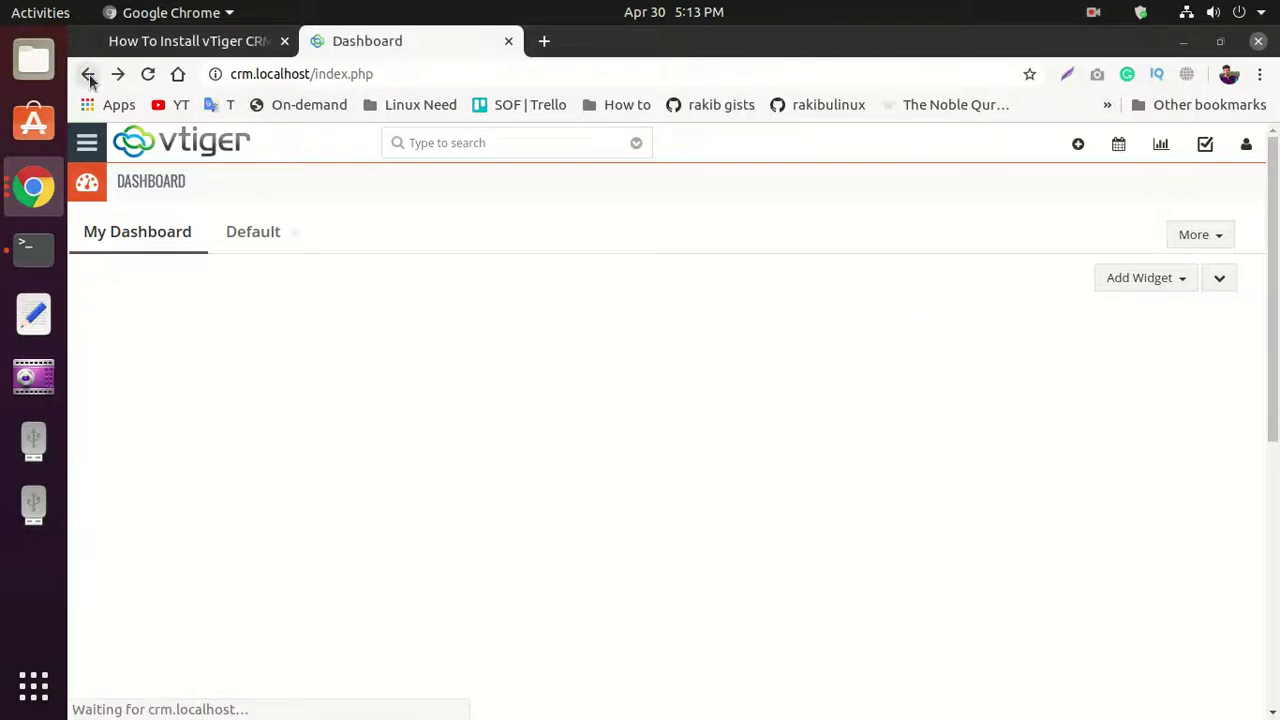
{"action": "left_click", "coordinate": [1245, 146]}
{"action": "left_click", "coordinate": [1222, 284]}
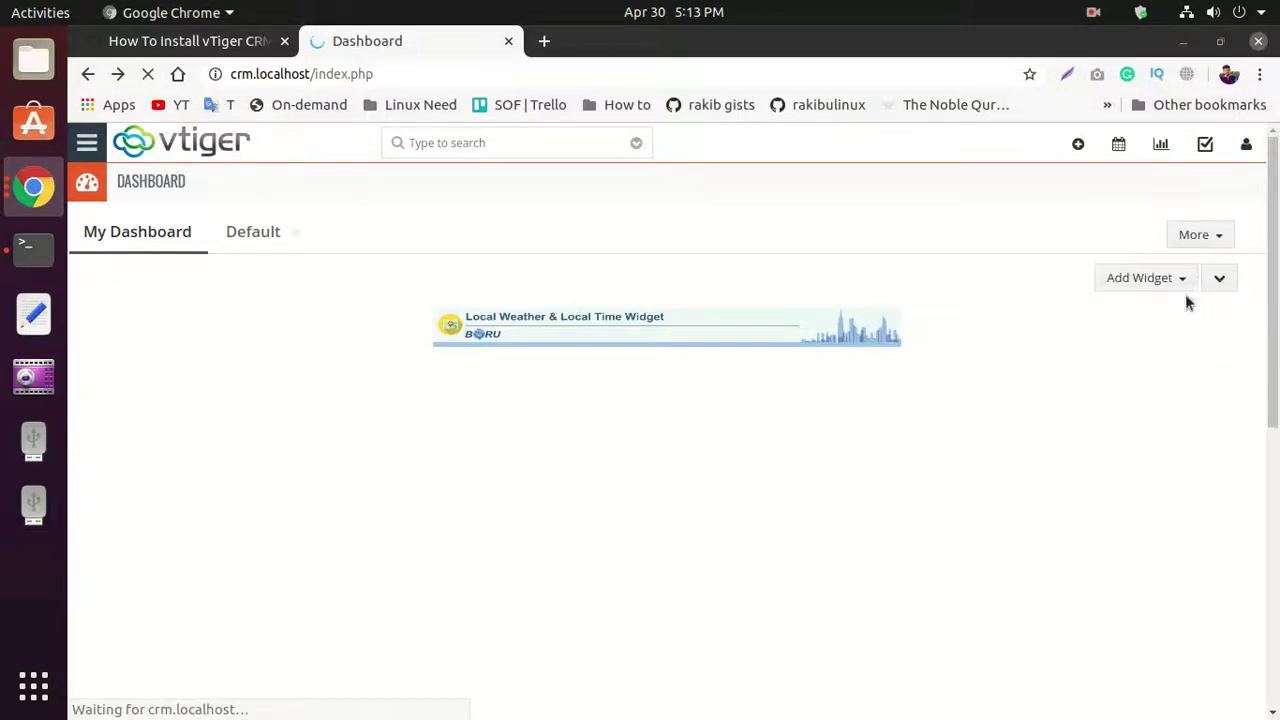